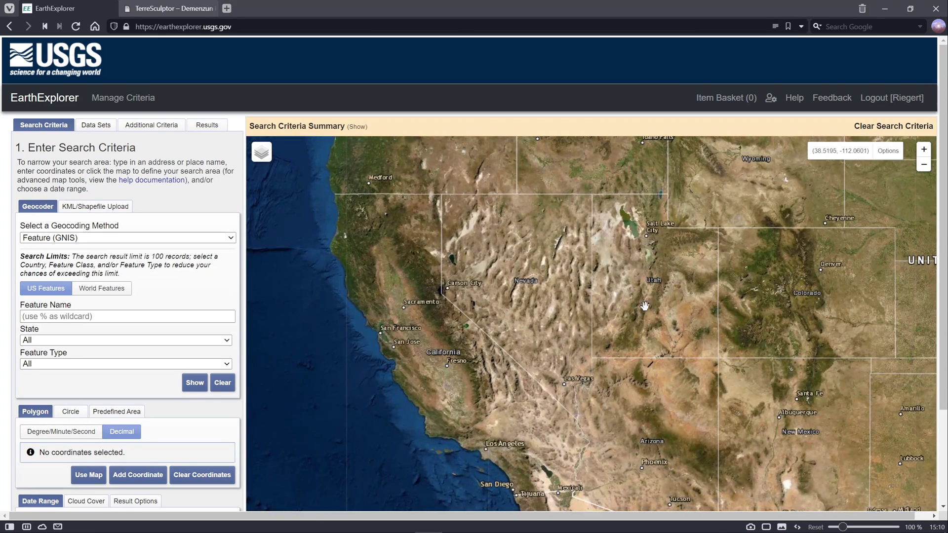
left_click_drag(709, 295, 667, 323)
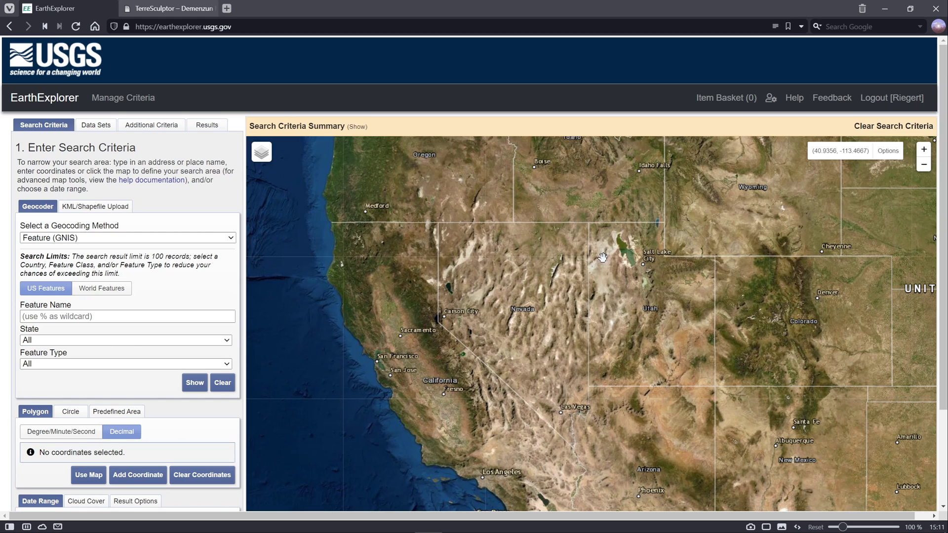
left_click_drag(602, 257, 552, 234)
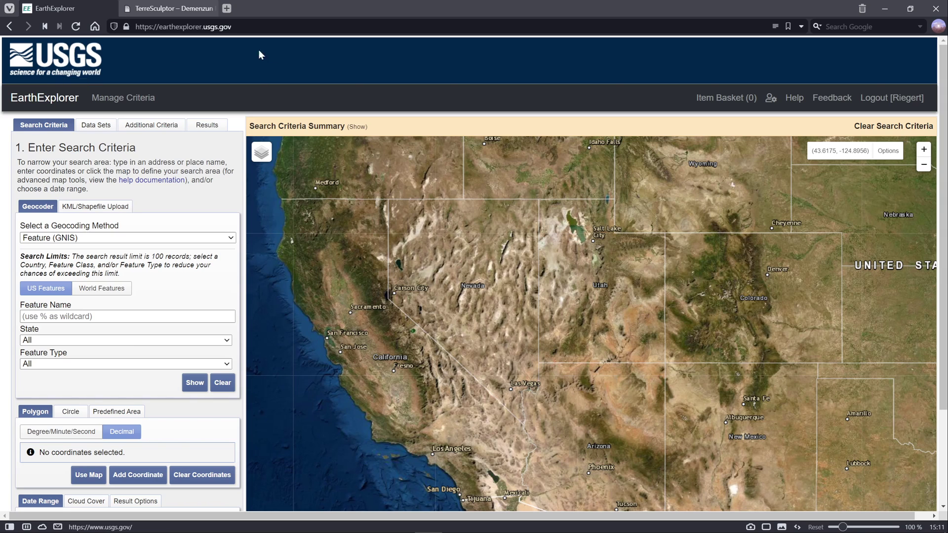
Look over the TerreSculptor 2.0 description and download links on the Demenzun Media page.
left_click(174, 8)
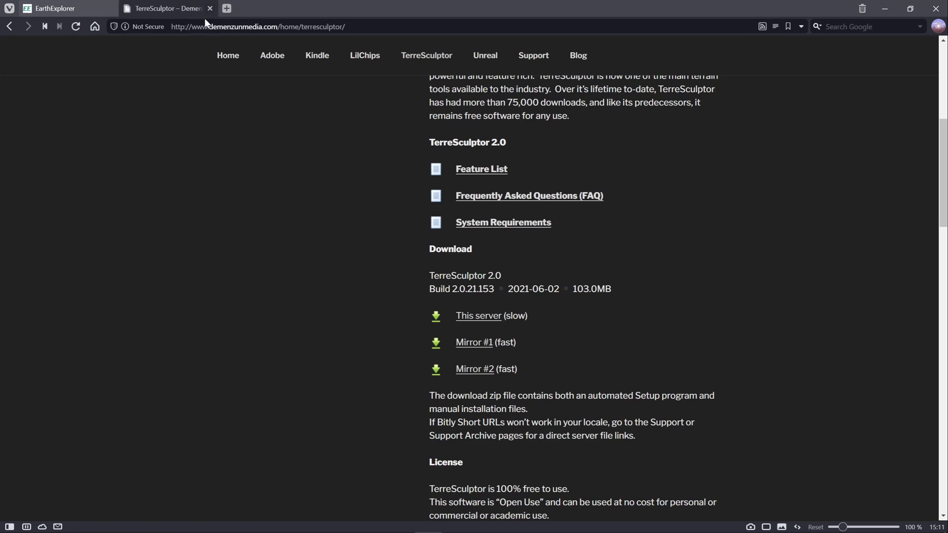
scroll(612, 242, "up", 7)
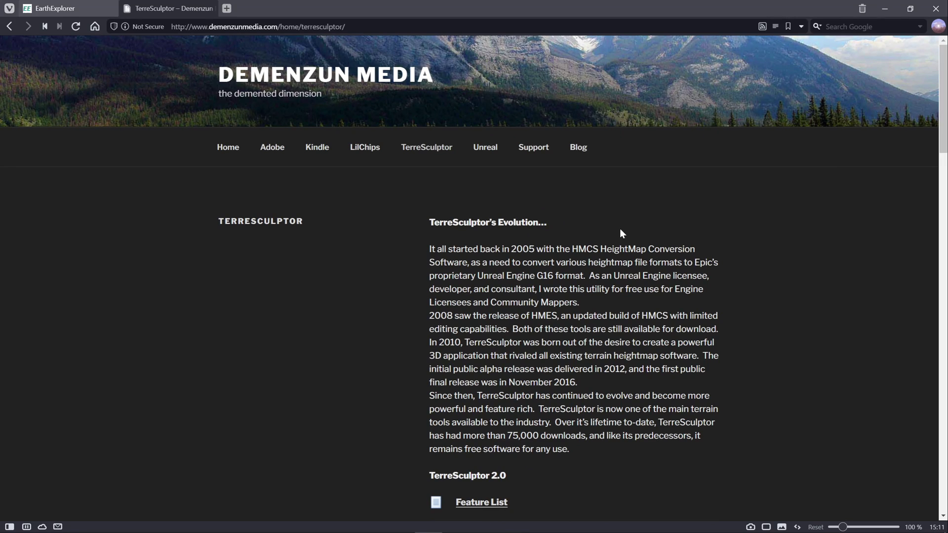
scroll(619, 229, "down", 1)
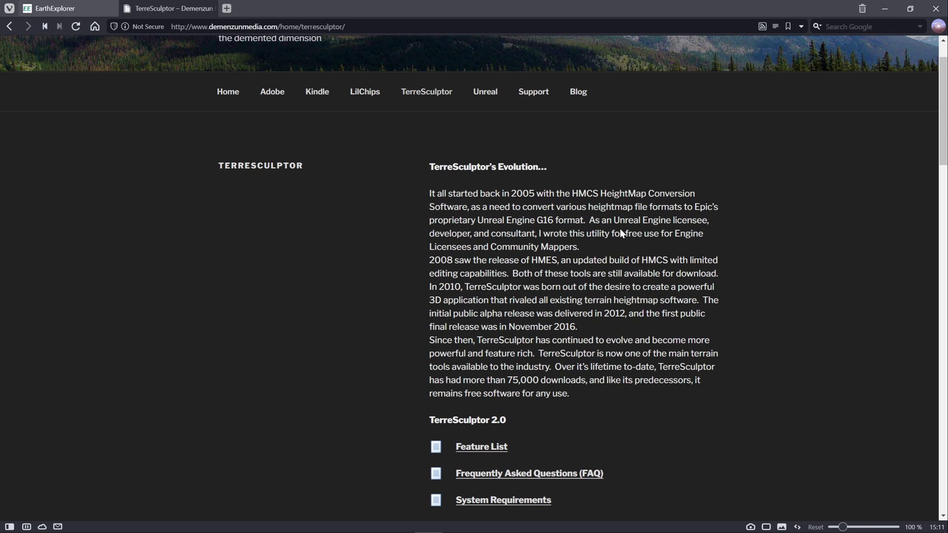
scroll(607, 319, "down", 2)
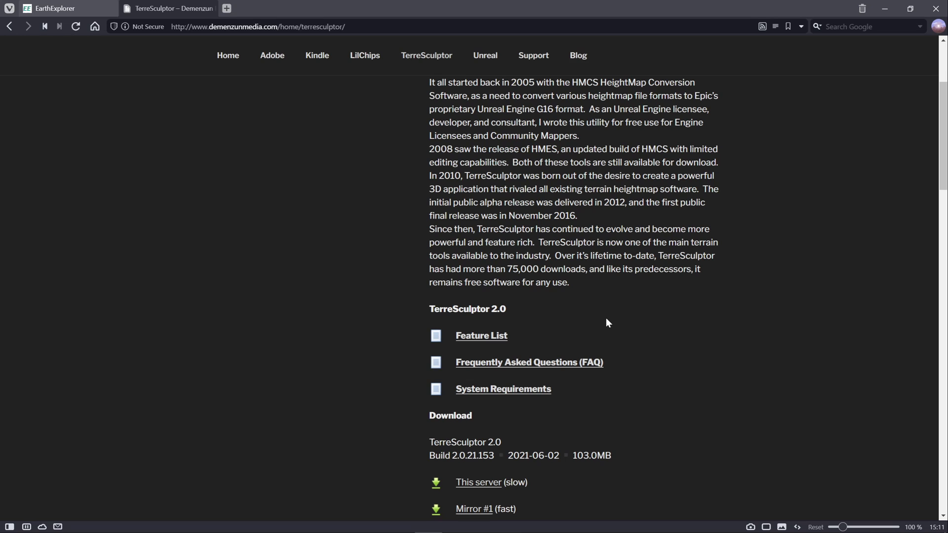
scroll(697, 387, "up", 3)
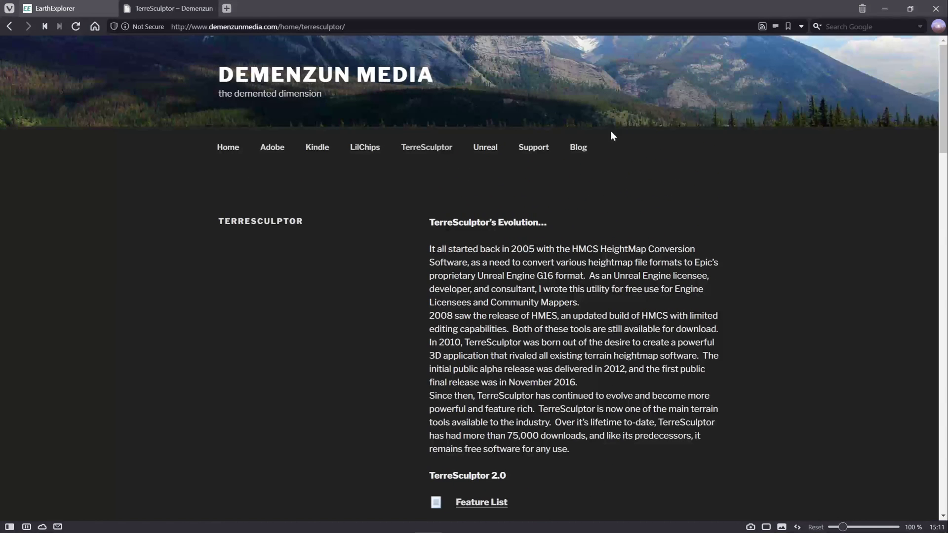
Return to EarthExplorer and set the visible map area over Nevada as the polygon search area.
left_click(79, 5)
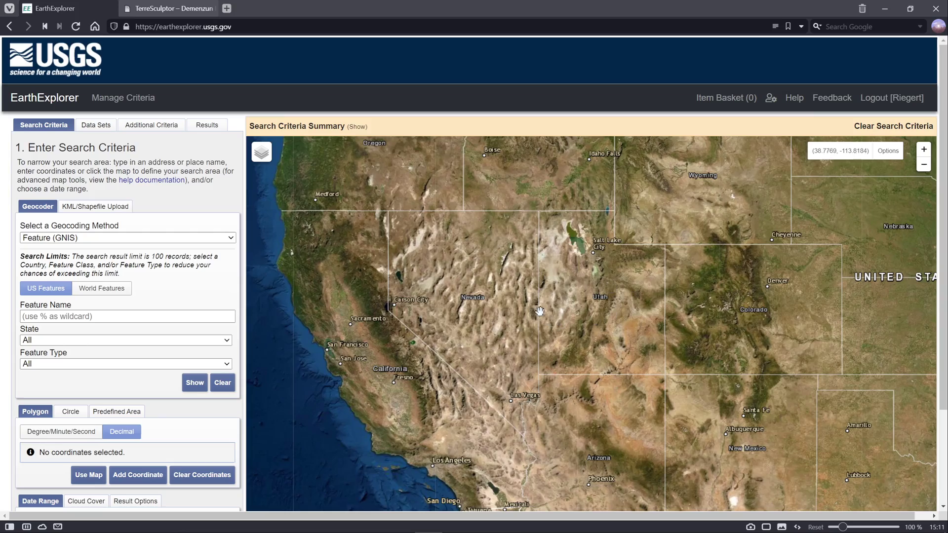
scroll(605, 301, "down", 2)
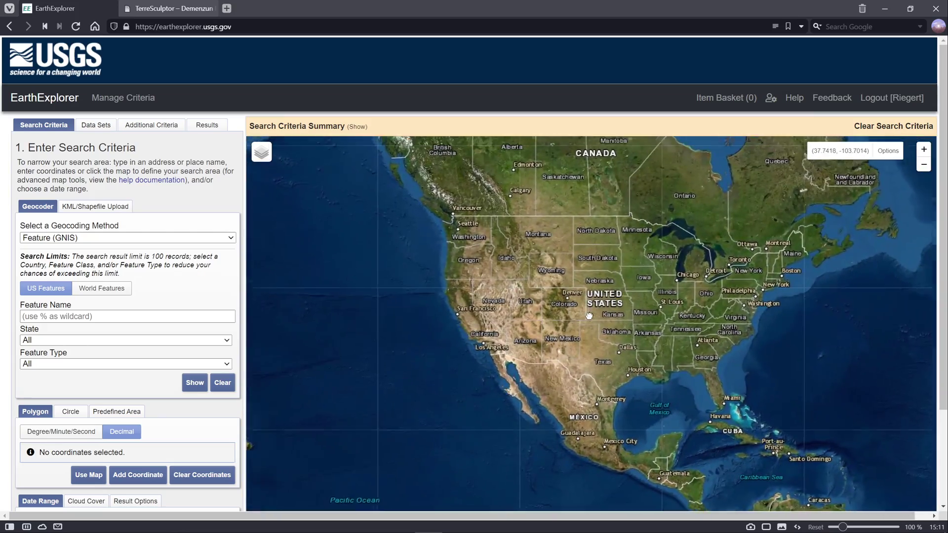
scroll(598, 324, "up", 1)
scroll(596, 287, "up", 3)
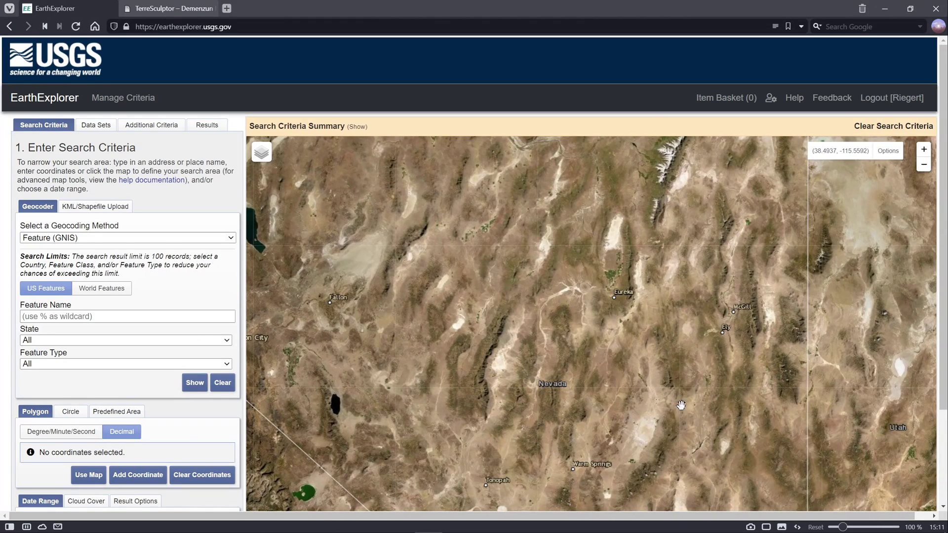
left_click_drag(691, 406, 695, 387)
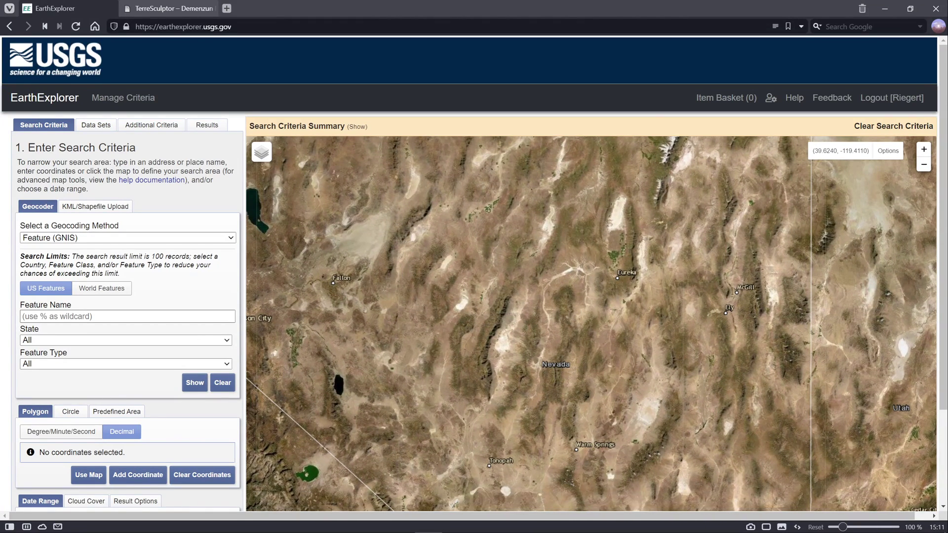
left_click(89, 477)
scroll(465, 275, "down", 2)
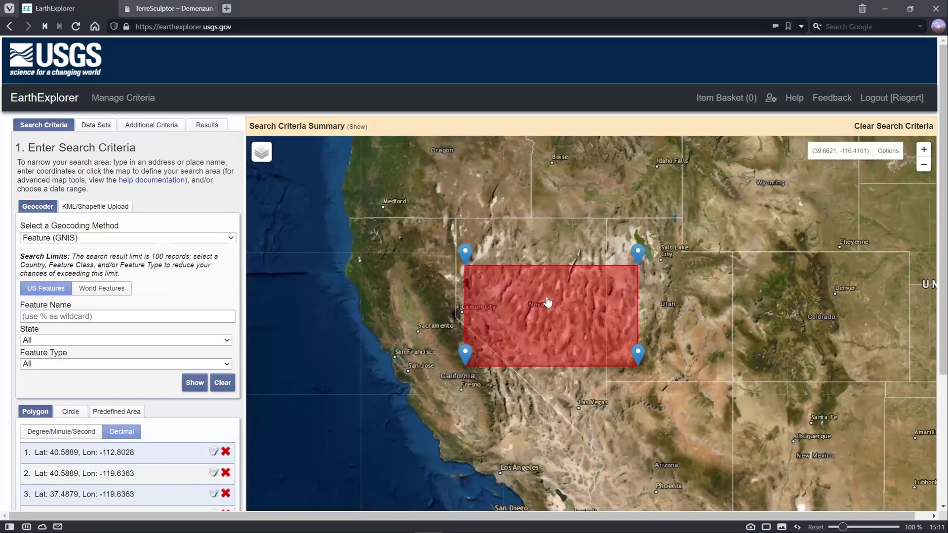
scroll(543, 316, "up", 1)
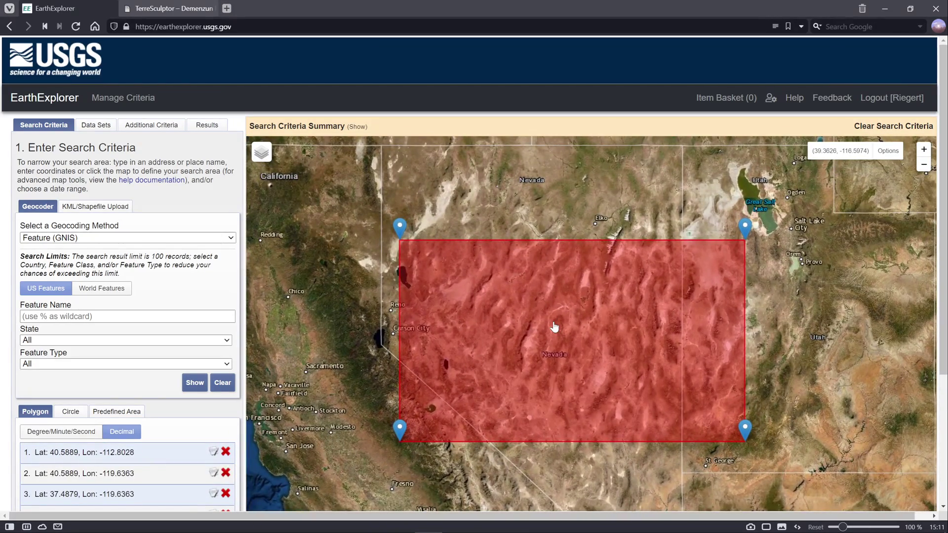
left_click_drag(537, 369, 526, 342)
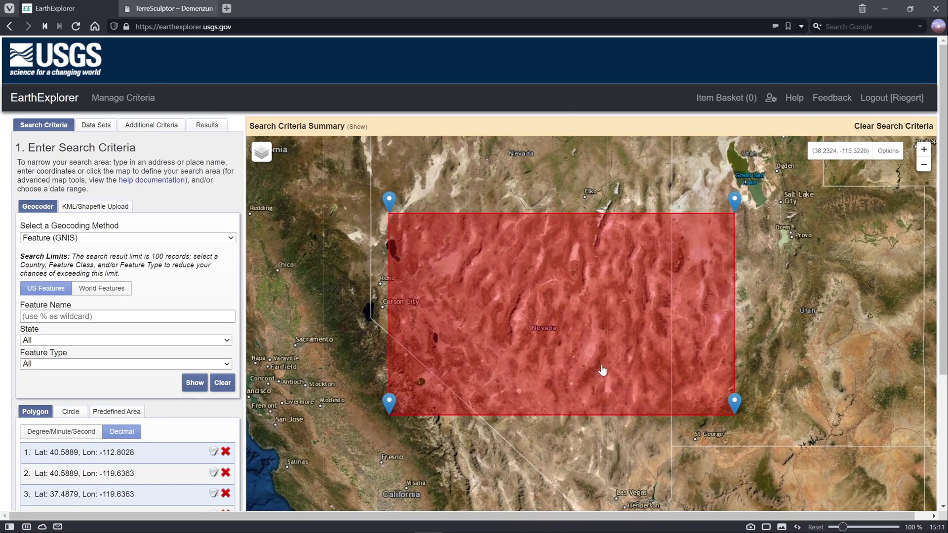
scroll(89, 350, "down", 3)
scroll(91, 350, "up", 3)
Check the Digital Elevation data sets with SRTM Void Filled selected and list the search results for it.
left_click(96, 127)
scroll(67, 326, "down", 1)
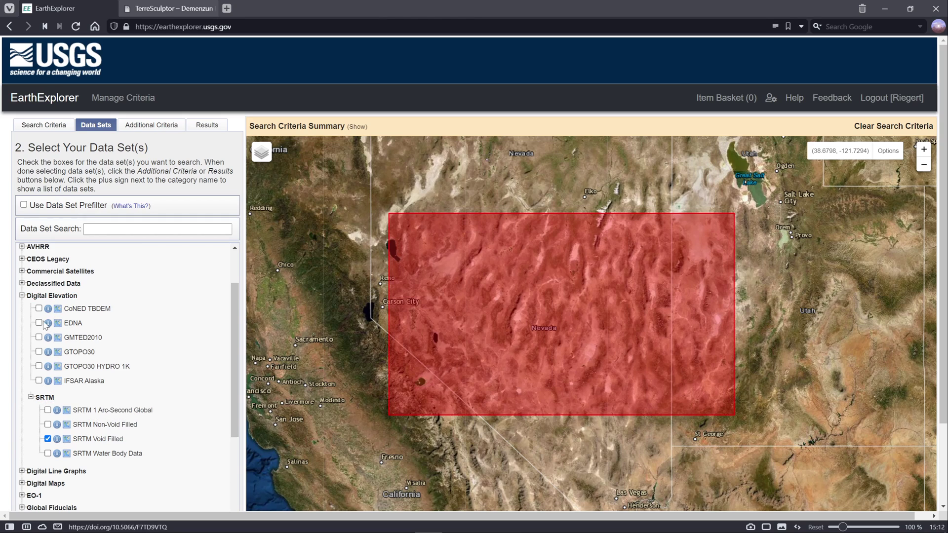
left_click(23, 296)
scroll(41, 453, "down", 1)
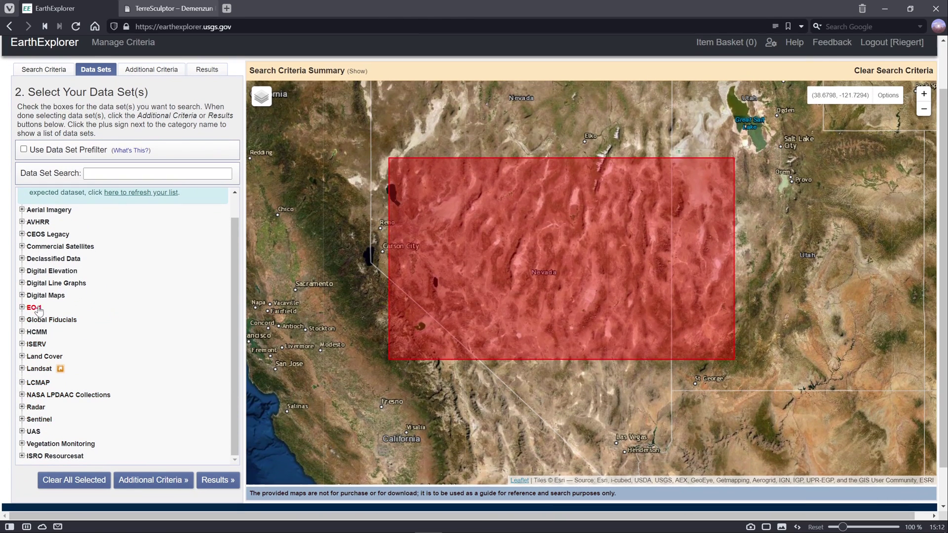
left_click(22, 271)
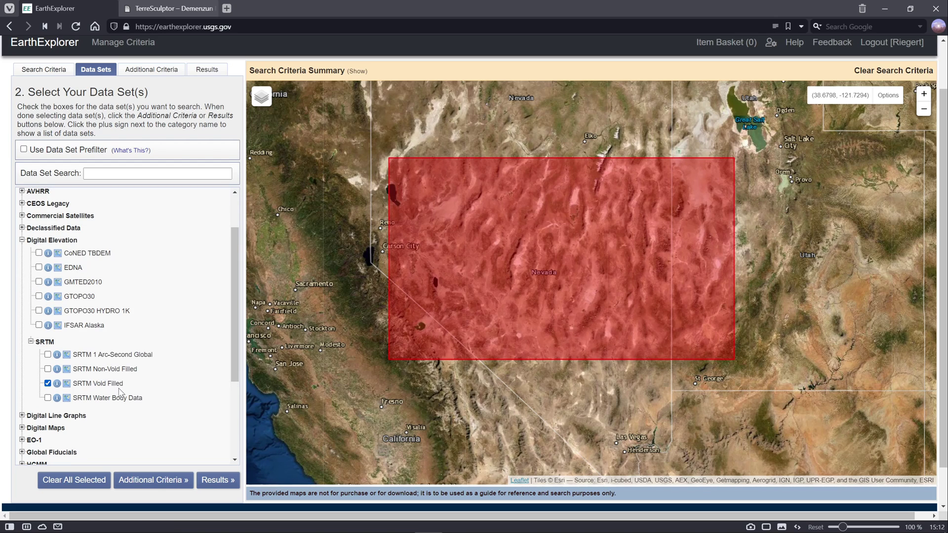
left_click(221, 480)
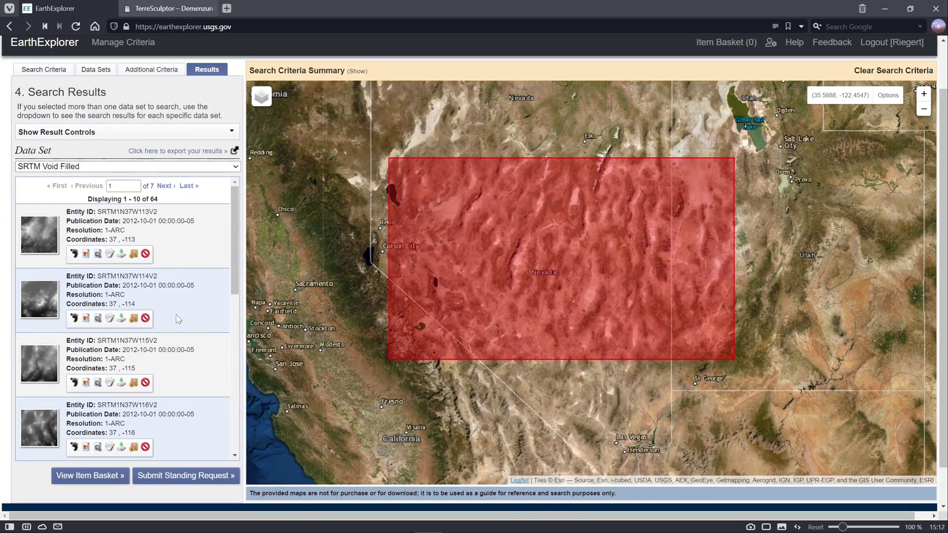
Show the browse overlays of the first four SRTM Void Filled results, W113 to W116, on the map.
scroll(181, 322, "down", 8)
scroll(181, 322, "up", 10)
left_click(86, 254)
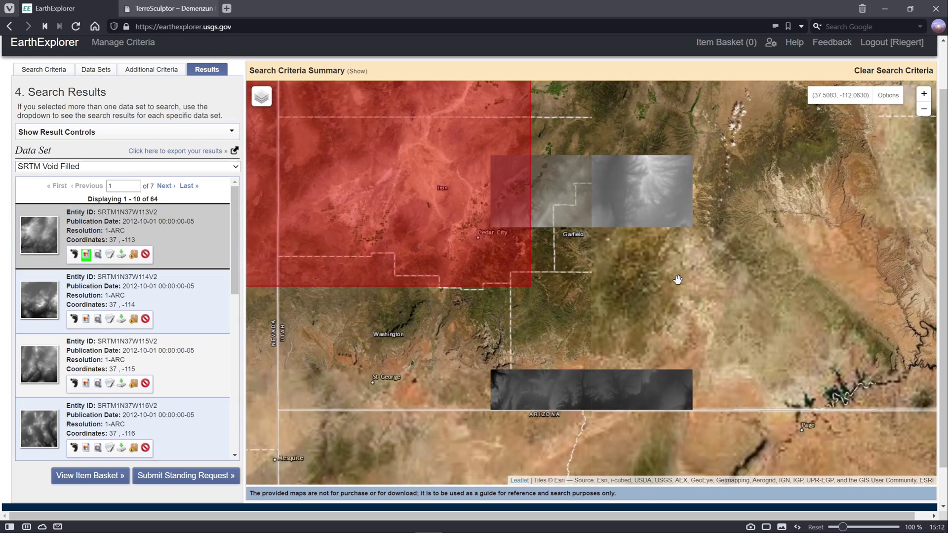
left_click_drag(632, 271, 697, 299)
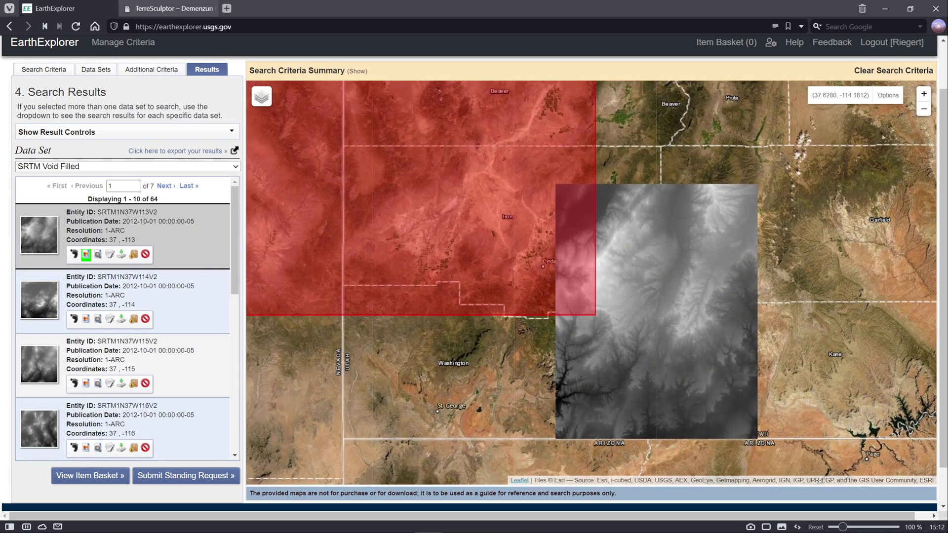
left_click(87, 319)
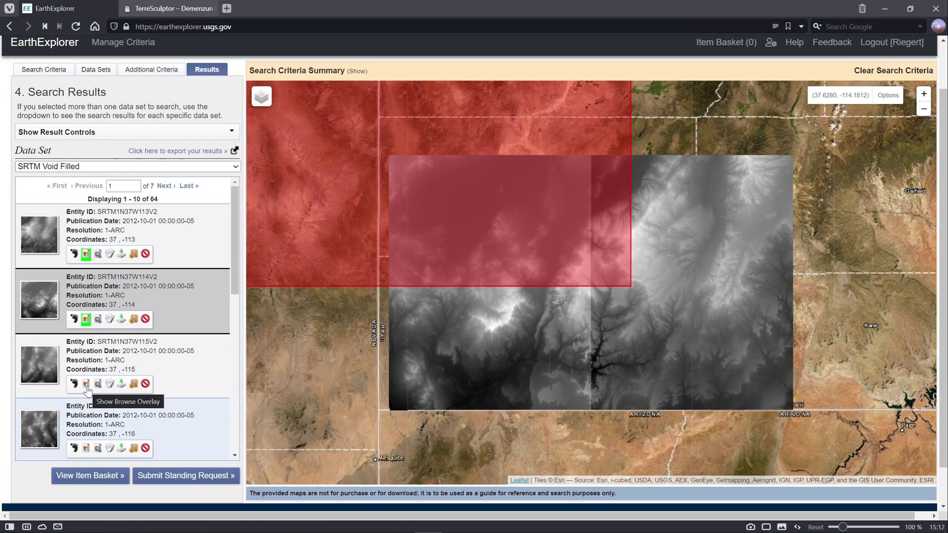
left_click(87, 385)
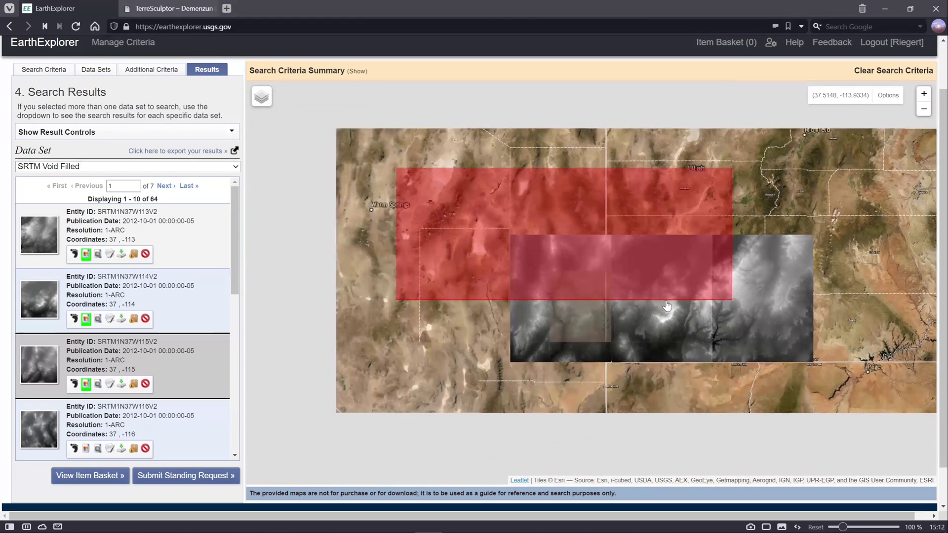
left_click(86, 450)
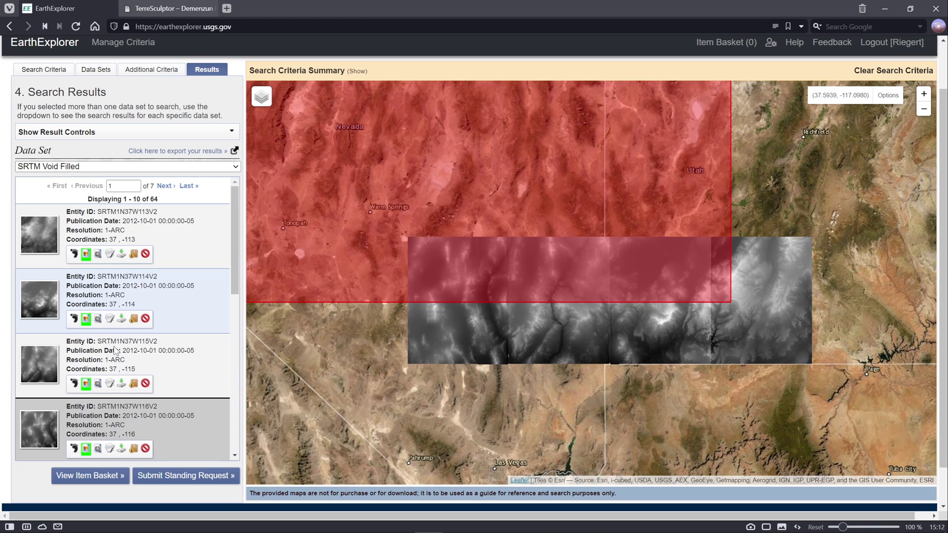
Download the SRTM1N37W113V2 tile in BIL 1 Arc-second format.
scroll(114, 349, "down", 2)
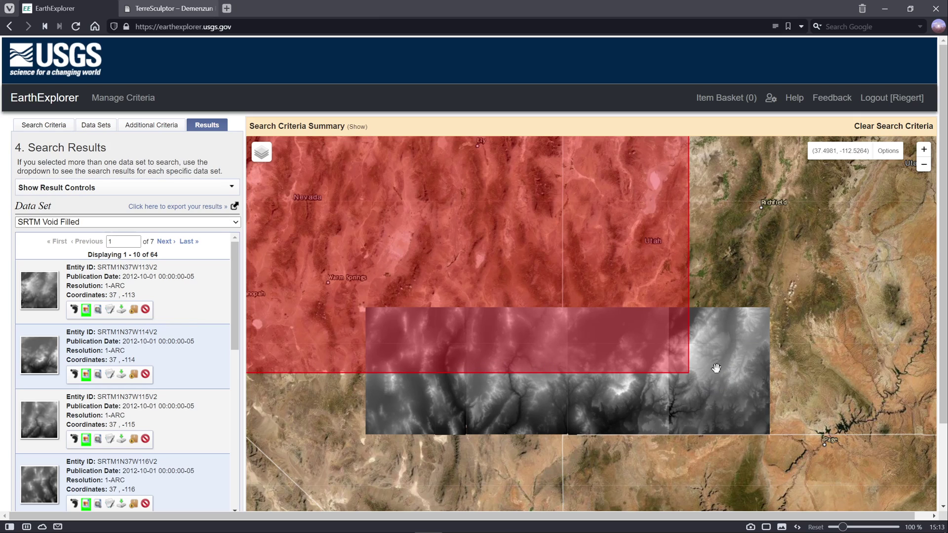
left_click(122, 310)
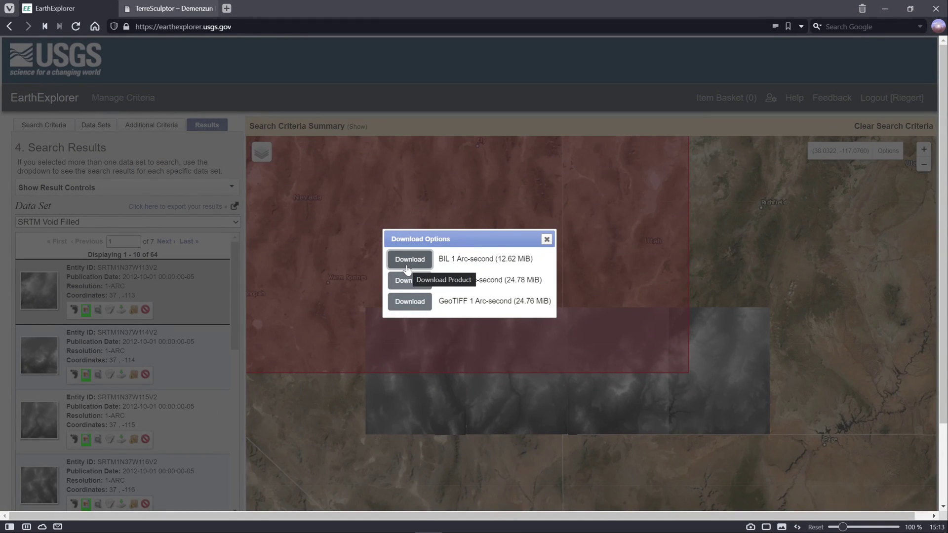
left_click(406, 269)
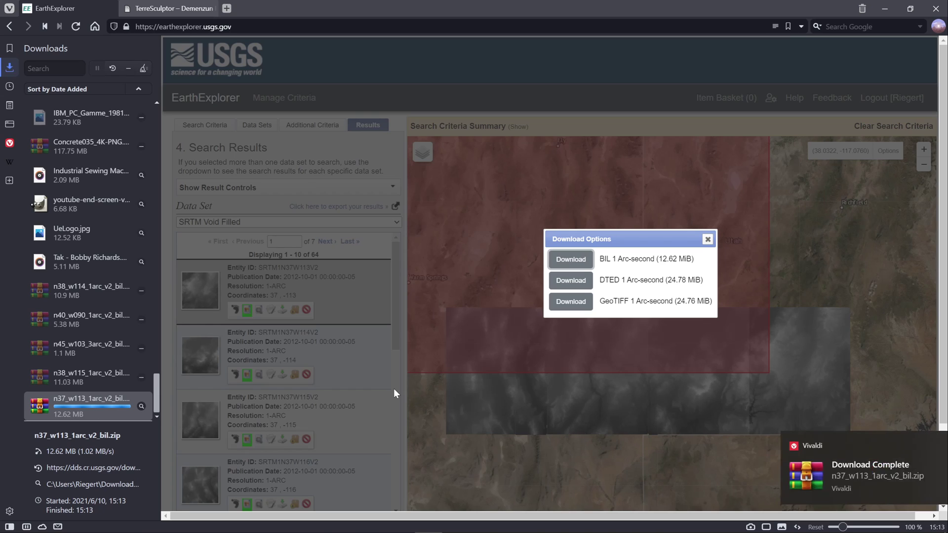
scroll(389, 394, "down", 1)
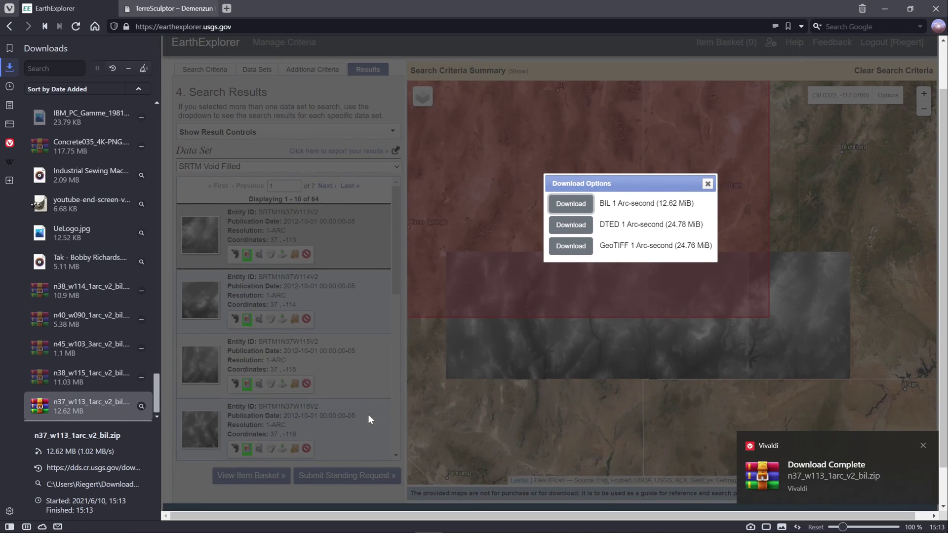
Switch to File Explorer and extract n37_w113_1arc_v2_bil.zip in Downloads into a folder of the same name.
mouse_move(345, 530)
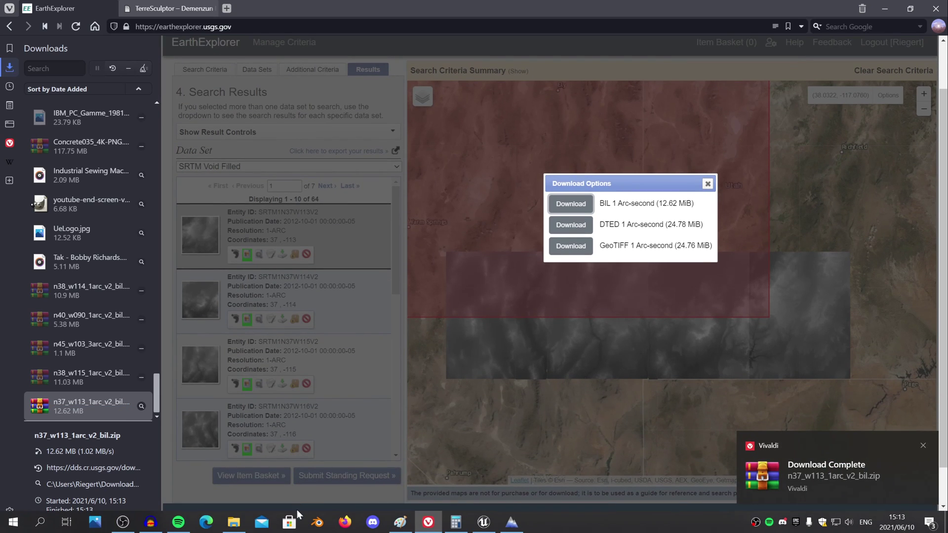
left_click(236, 522)
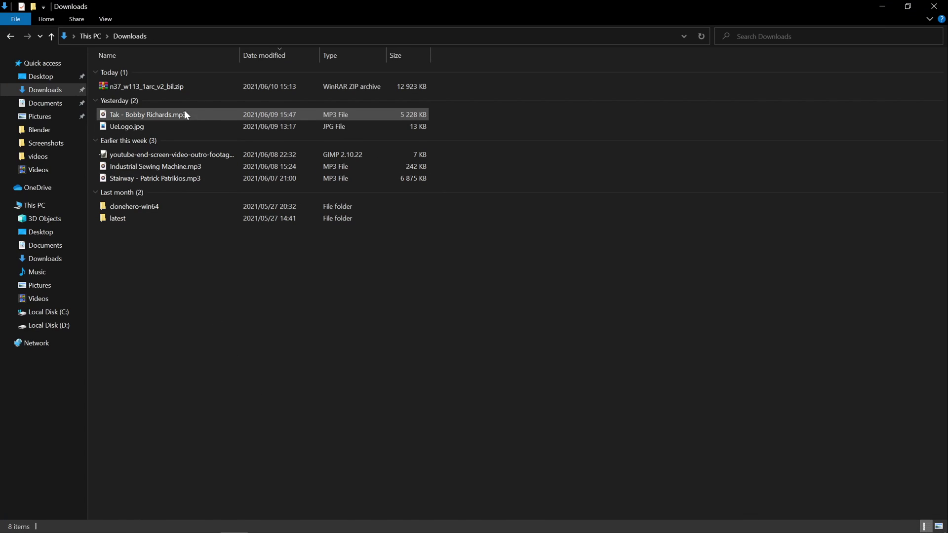
right_click(146, 90)
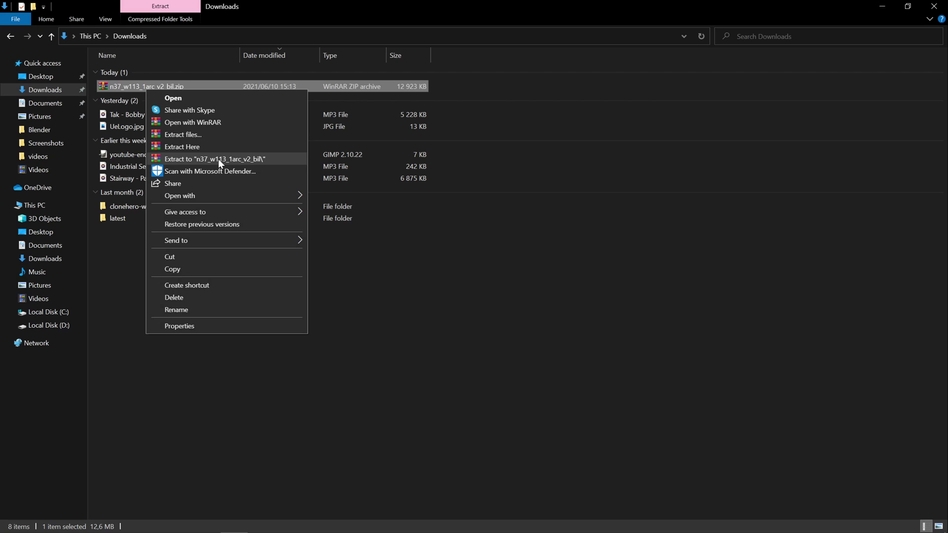
left_click(218, 159)
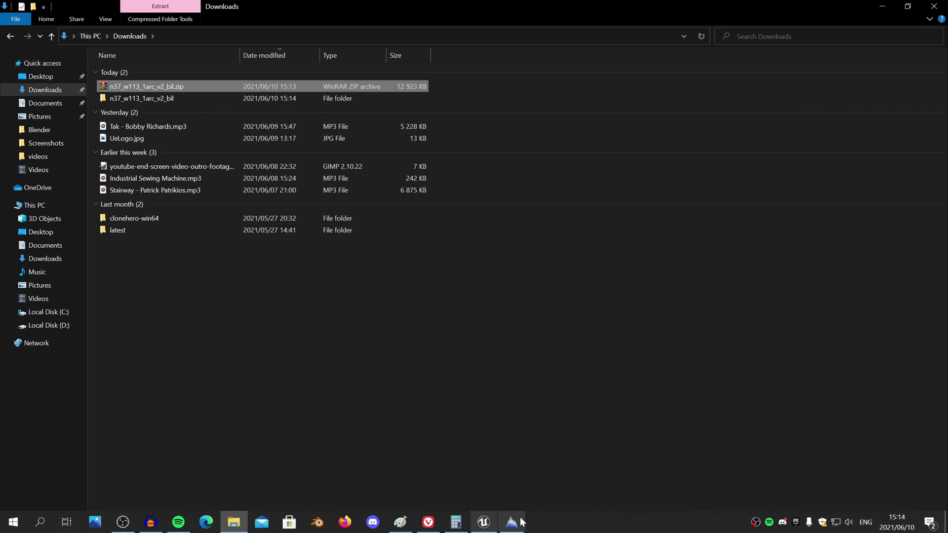
Switch to TerreSculptor, start a terrain import and browse to the n37_w113_1arc_v2_bil folder in Downloads.
left_click(518, 522)
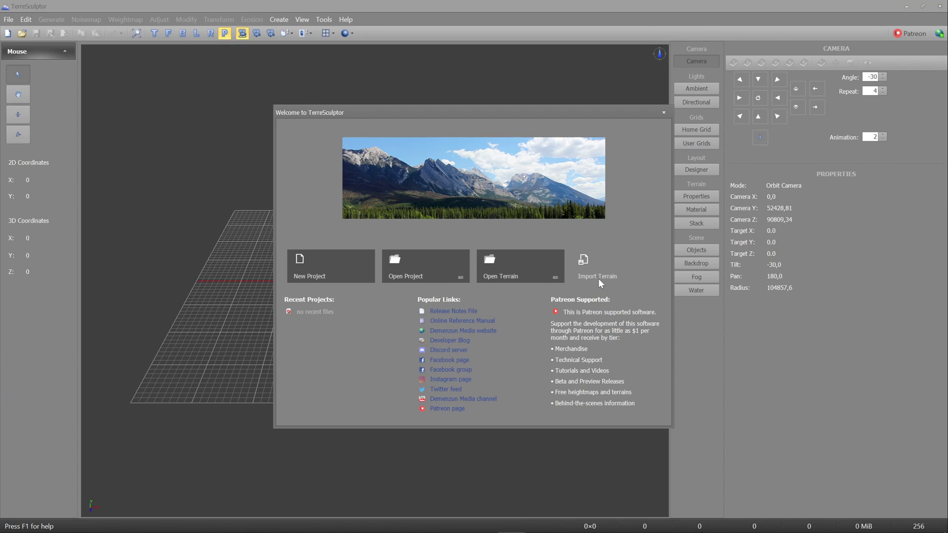
left_click(614, 273)
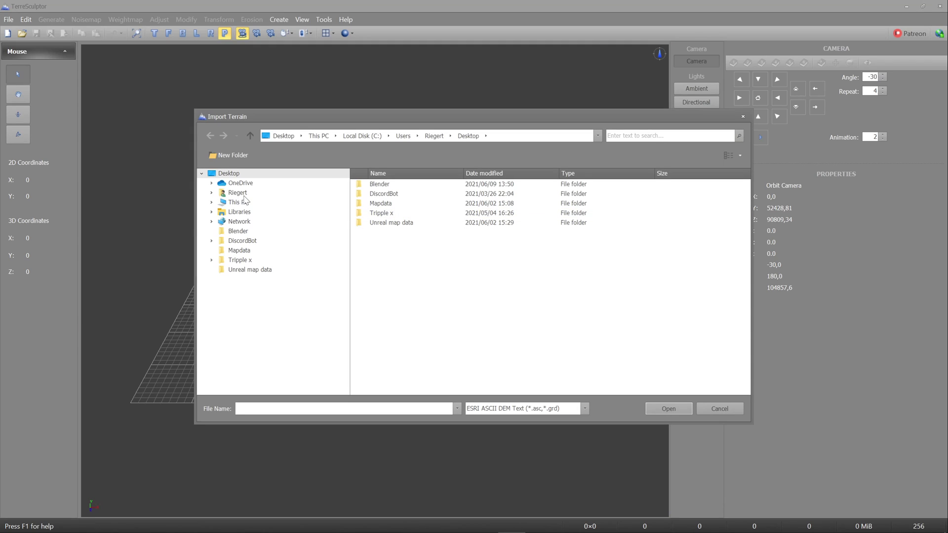
left_click(241, 203)
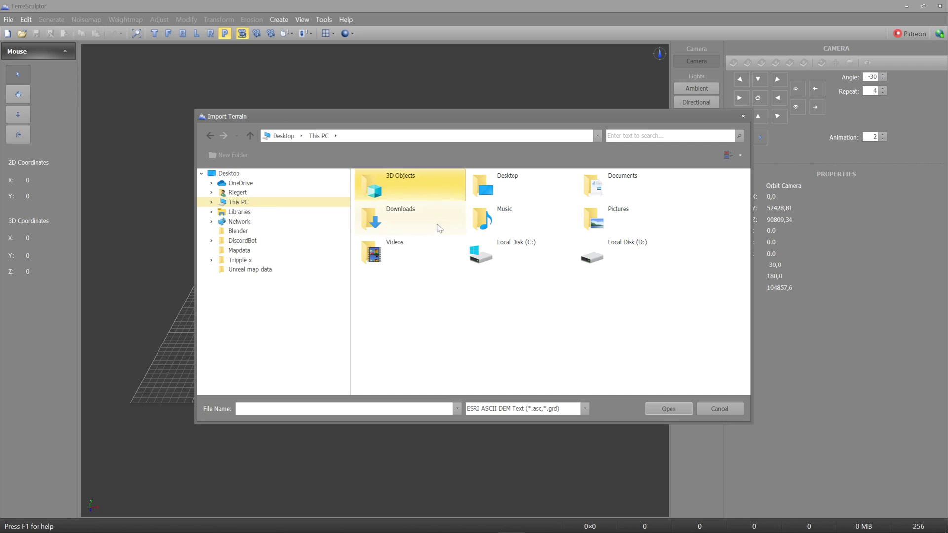
double_click(419, 228)
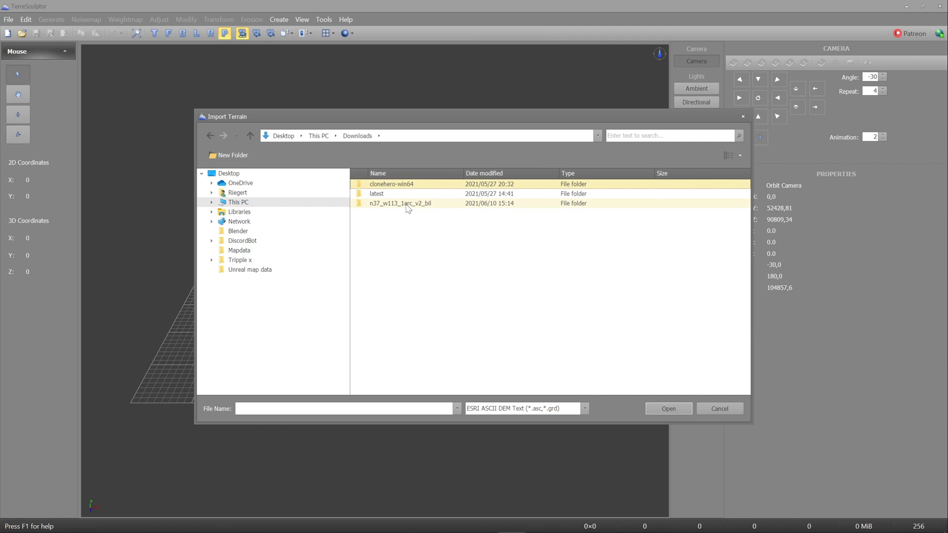
double_click(407, 205)
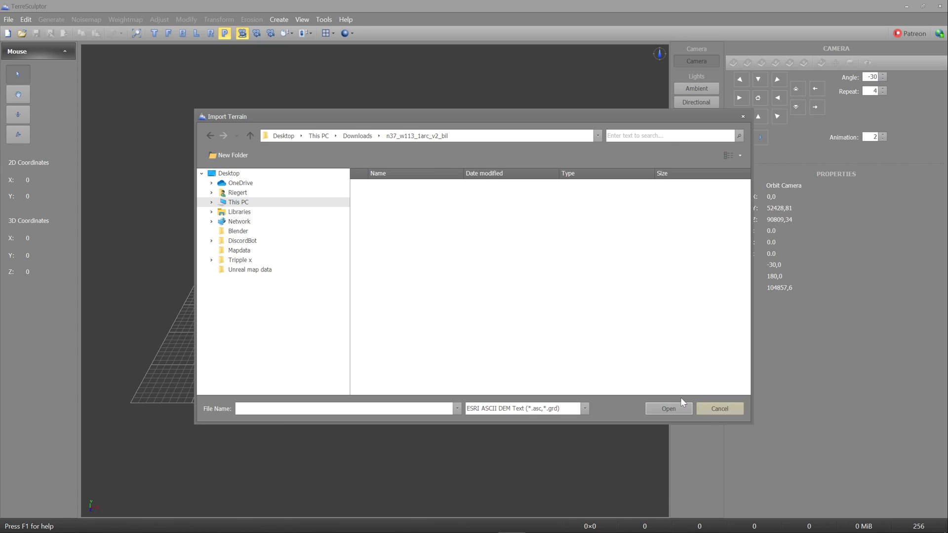
Import n37_w113_1arc_v2.bil as a BIL Binary DEM USGS NED terrain, accepting the proposed import settings.
left_click(584, 409)
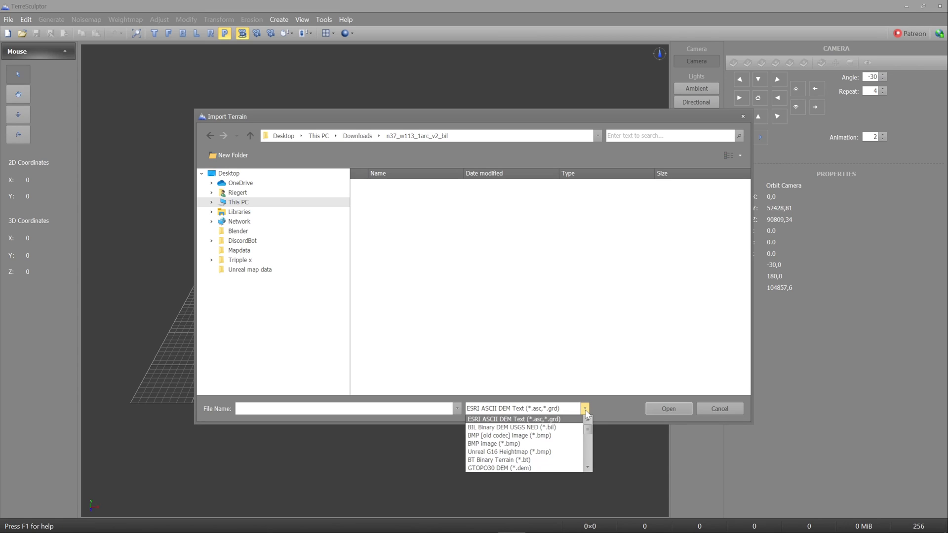
left_click(534, 428)
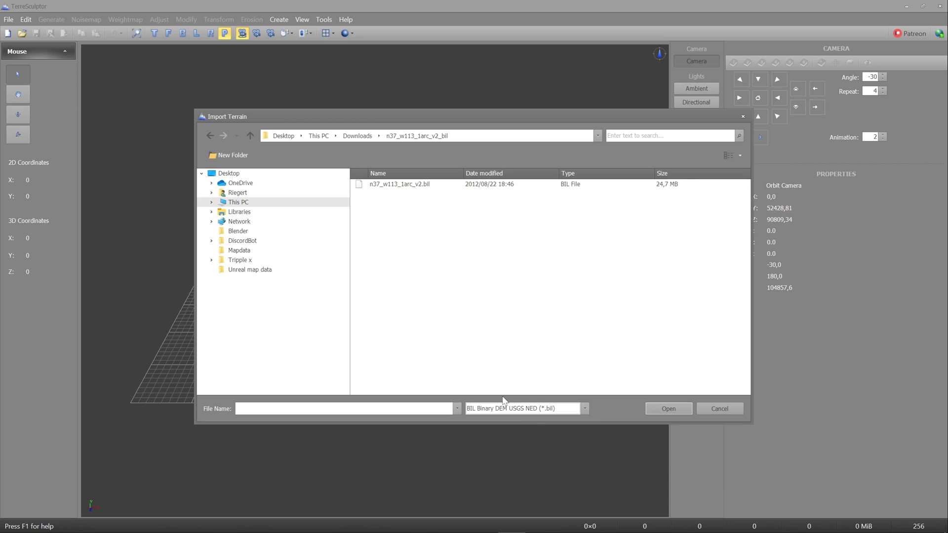
left_click(405, 185)
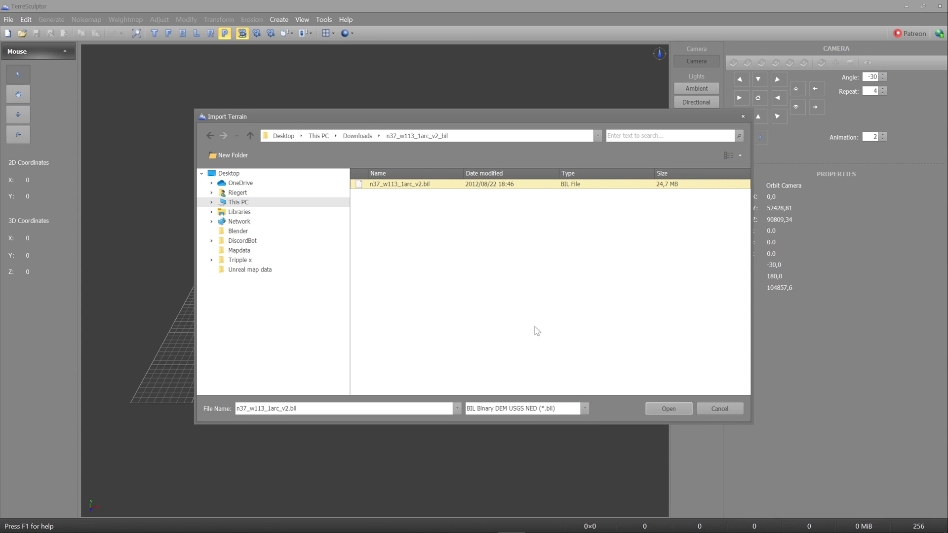
left_click(668, 409)
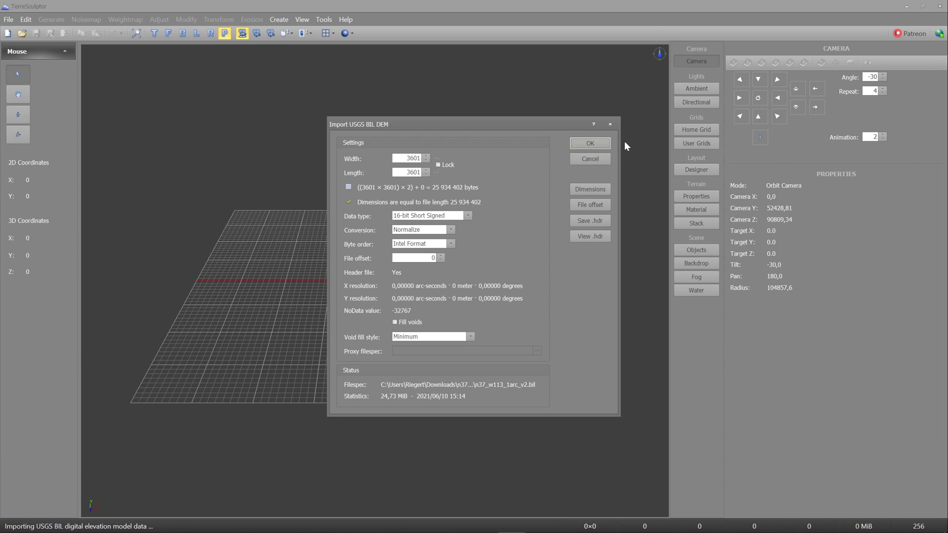
left_click(588, 144)
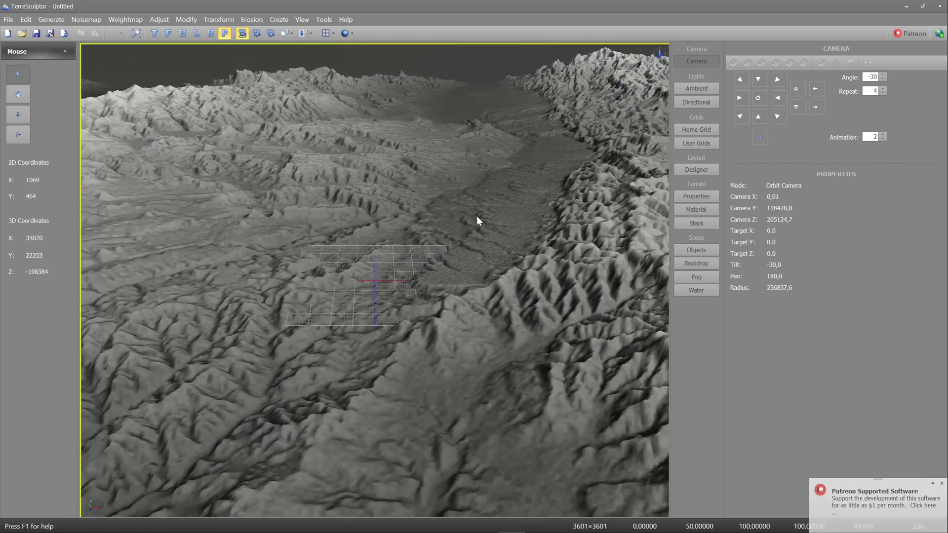
Examine the imported terrain from several angles and distances, and dismiss the Patreon notification.
scroll(476, 215, "down", 3)
left_click_drag(336, 236, 395, 207)
scroll(374, 280, "down", 3)
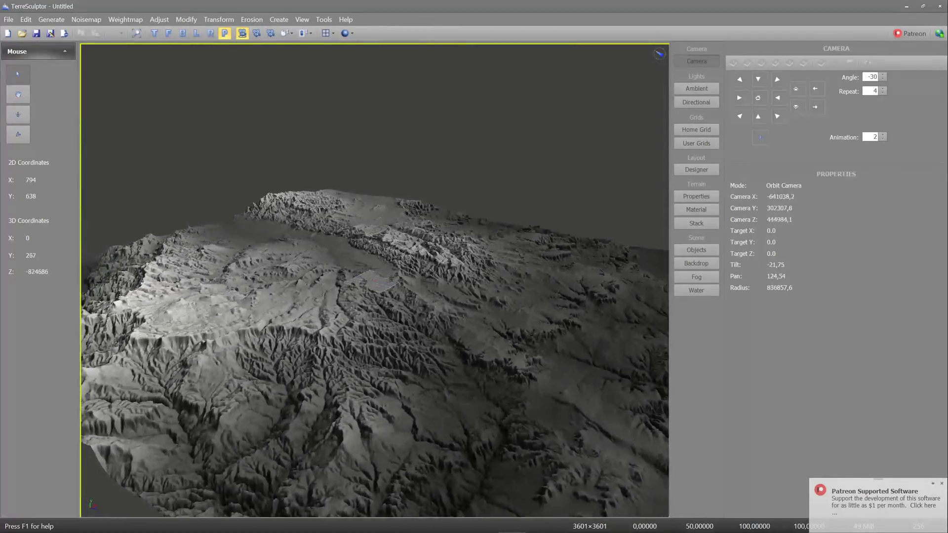
left_click_drag(143, 270, 193, 266)
left_click(940, 483)
left_click_drag(543, 321, 392, 315)
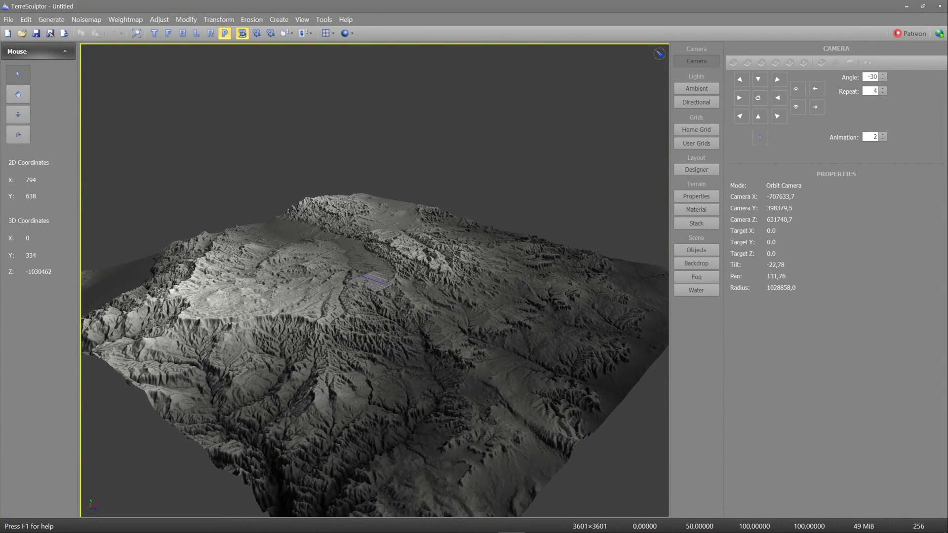
scroll(375, 280, "up", 6)
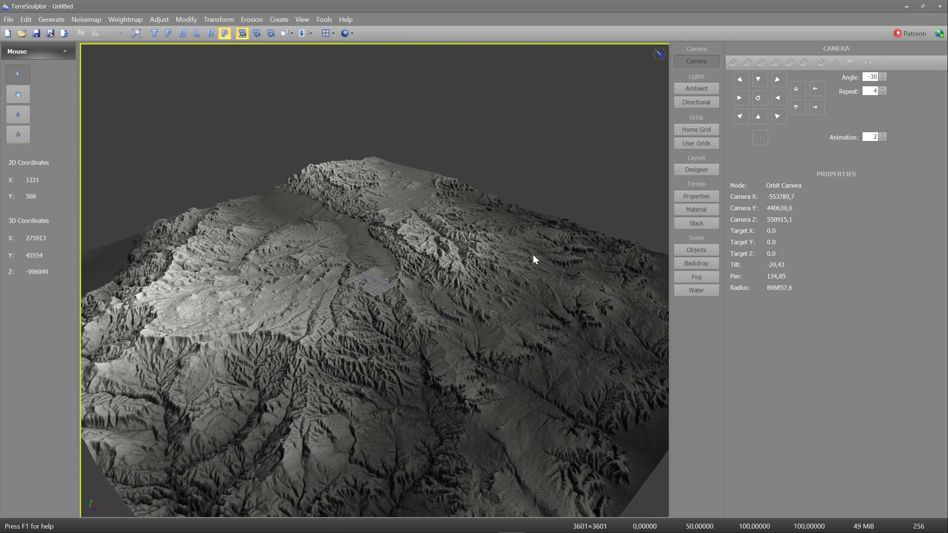
left_click_drag(533, 260, 441, 260)
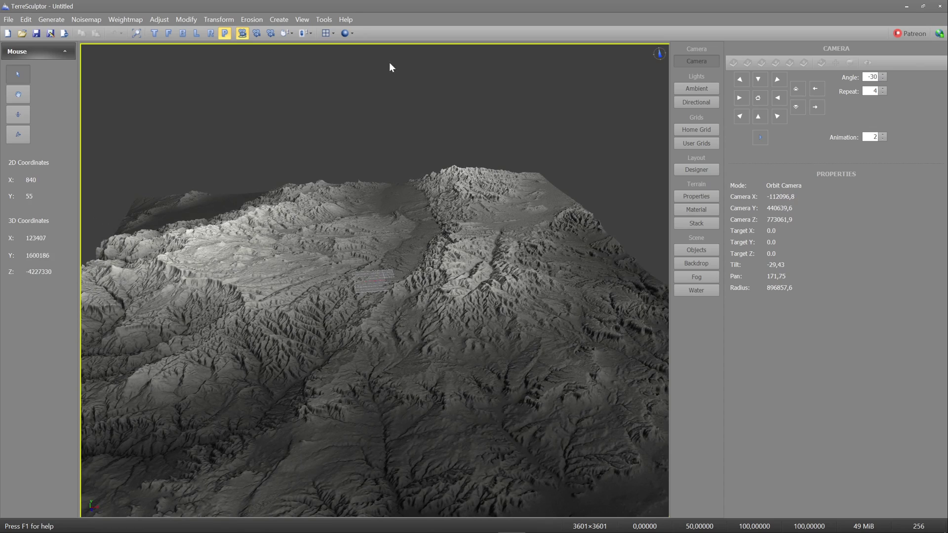
Enable UDK Landscape sizes in the program's Dimensions settings.
left_click(329, 19)
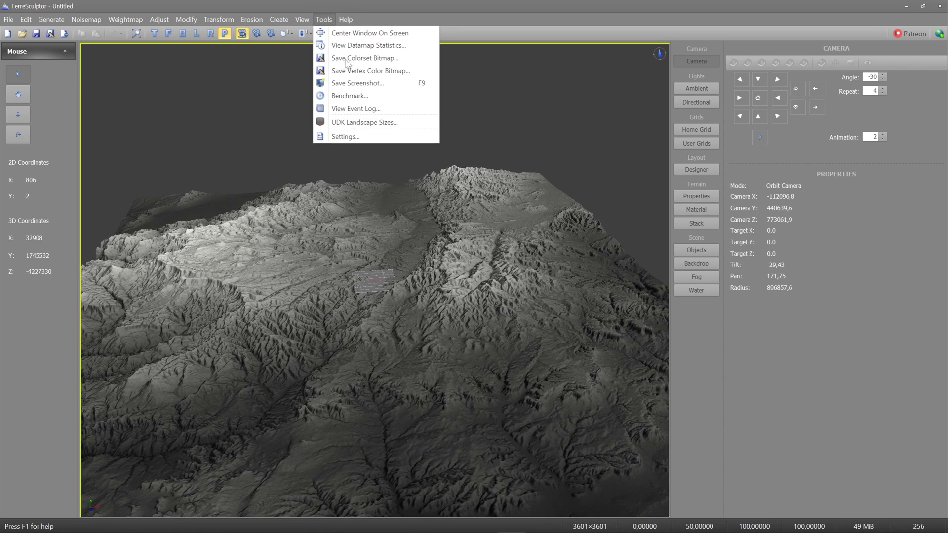
left_click(359, 133)
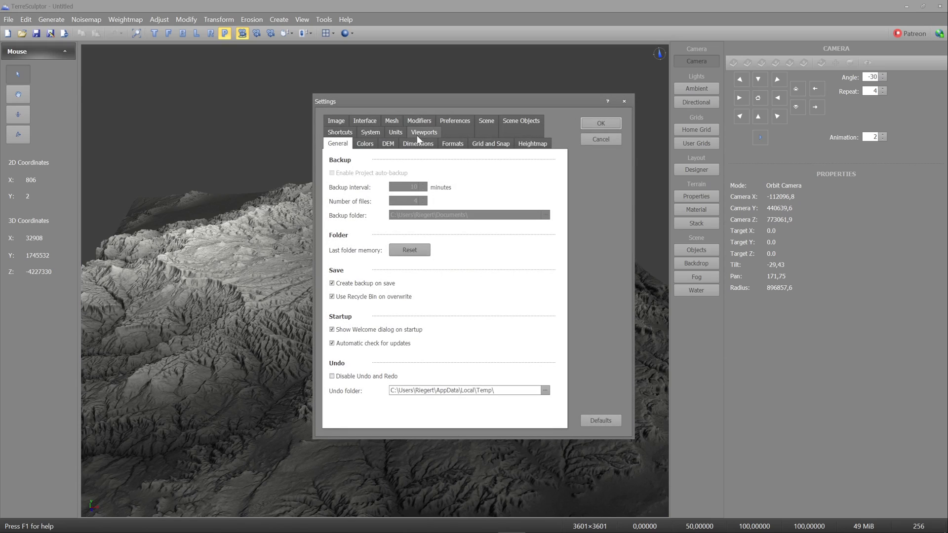
left_click(422, 144)
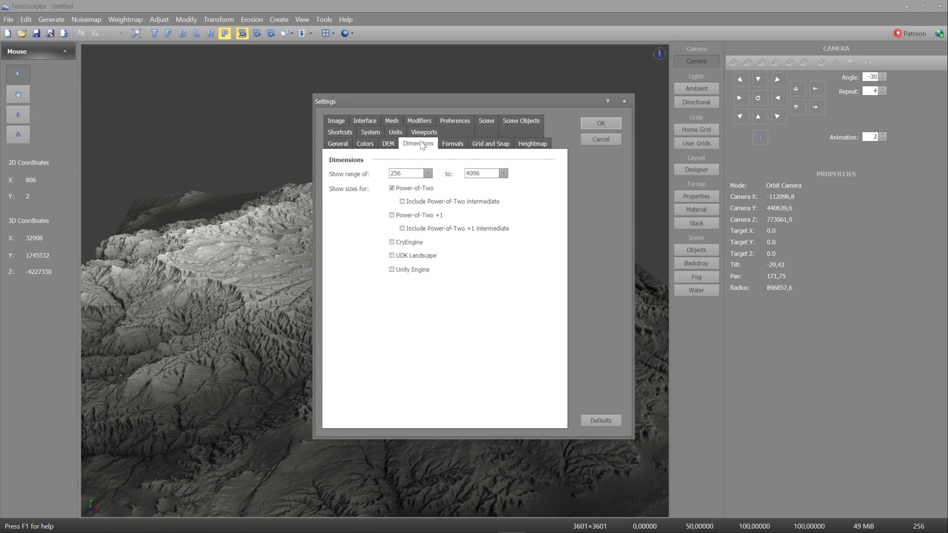
left_click(426, 258)
left_click(601, 126)
Set up a terrain resample using the recommended UDK landscape size 4033 × 4033 with 63 quads and 2 sections.
middle_click_drag(335, 488, 458, 514)
scroll(472, 359, "up", 4)
scroll(473, 359, "up", 3)
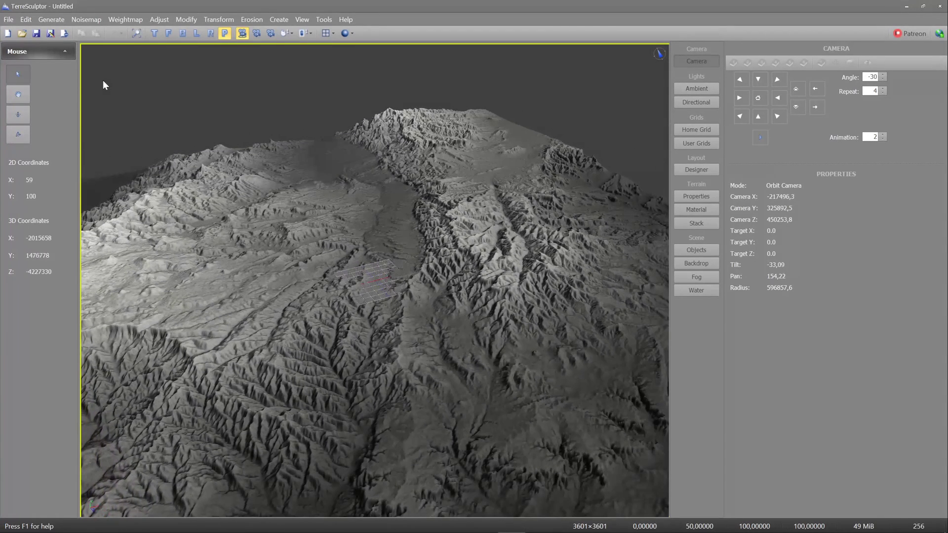
left_click(190, 20)
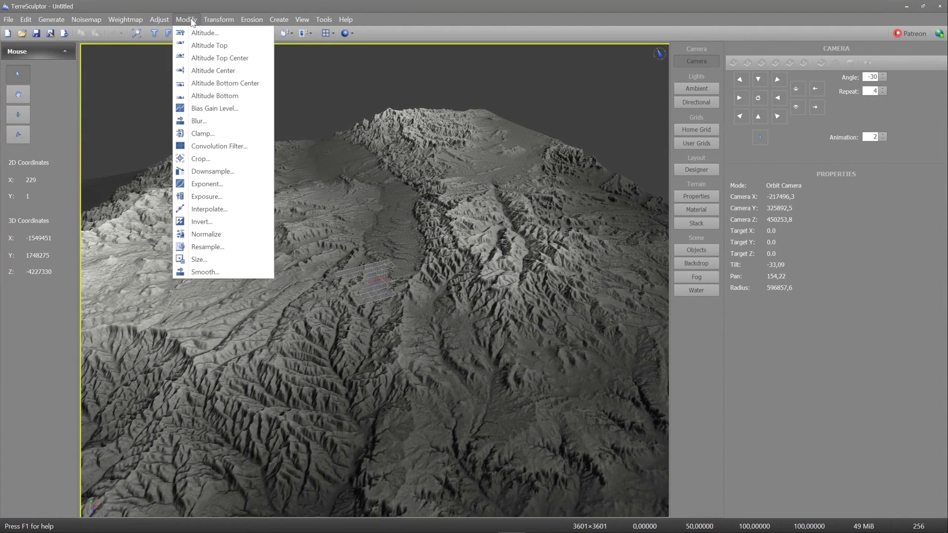
left_click(207, 246)
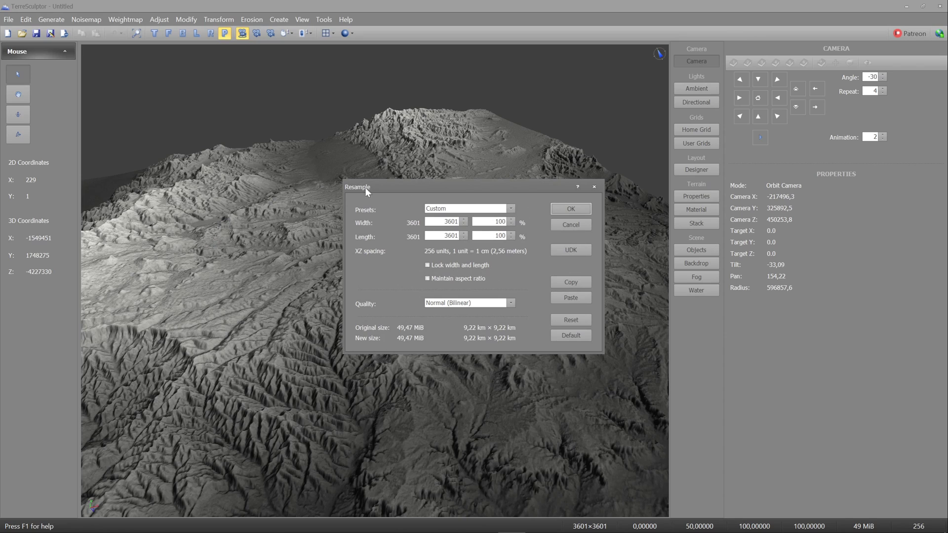
left_click(571, 251)
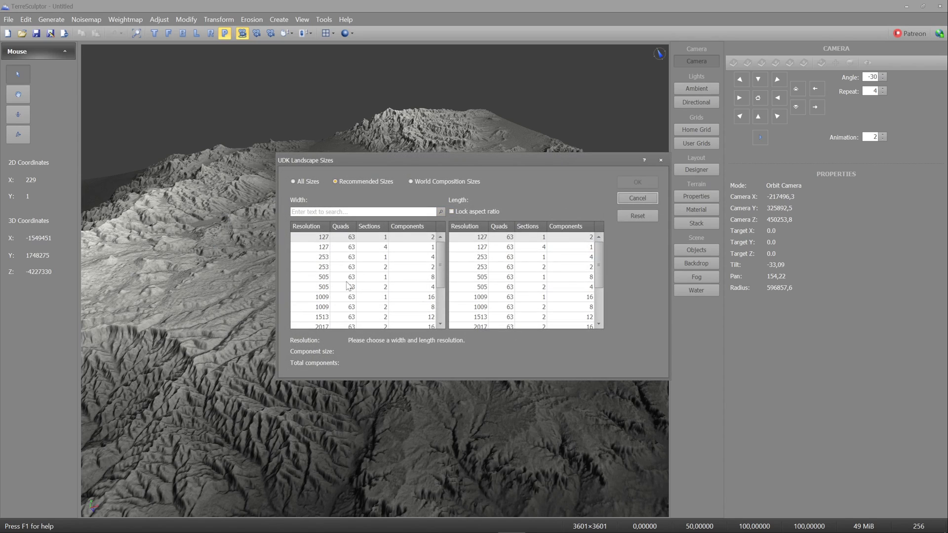
scroll(347, 286, "down", 2)
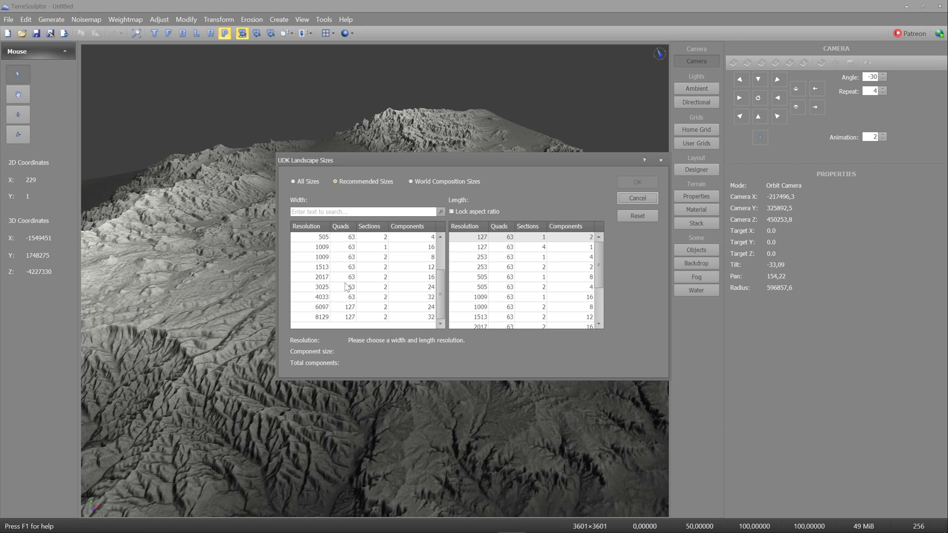
scroll(347, 286, "up", 1)
scroll(347, 286, "down", 1)
left_click(324, 296)
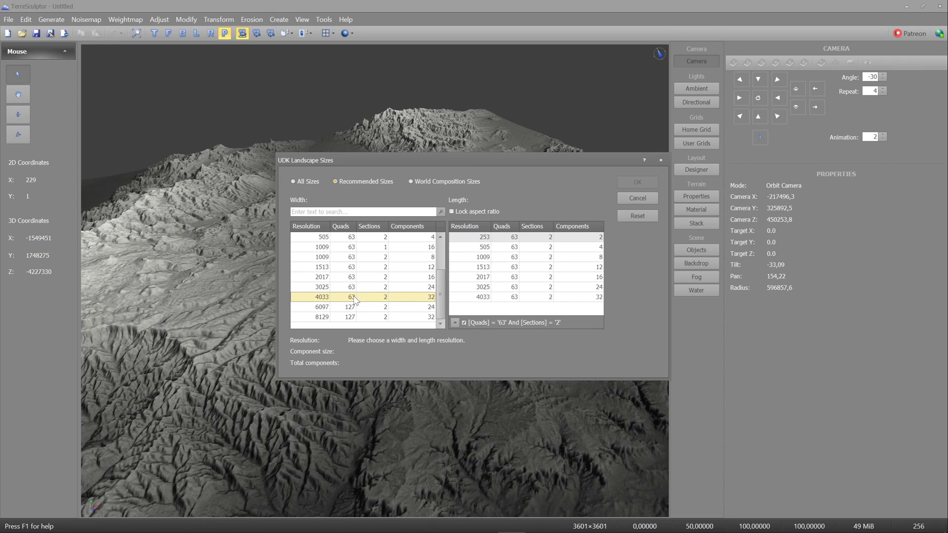
left_click(493, 297)
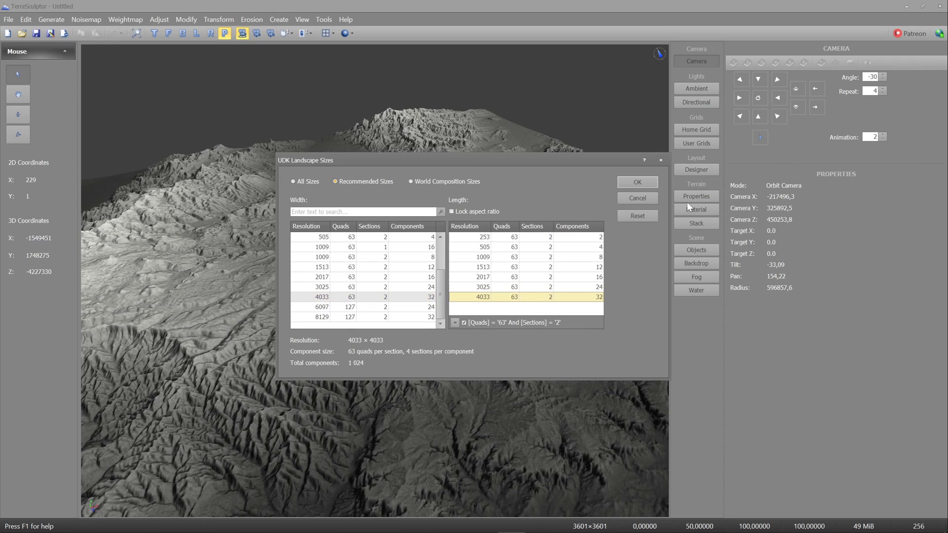
left_click(637, 183)
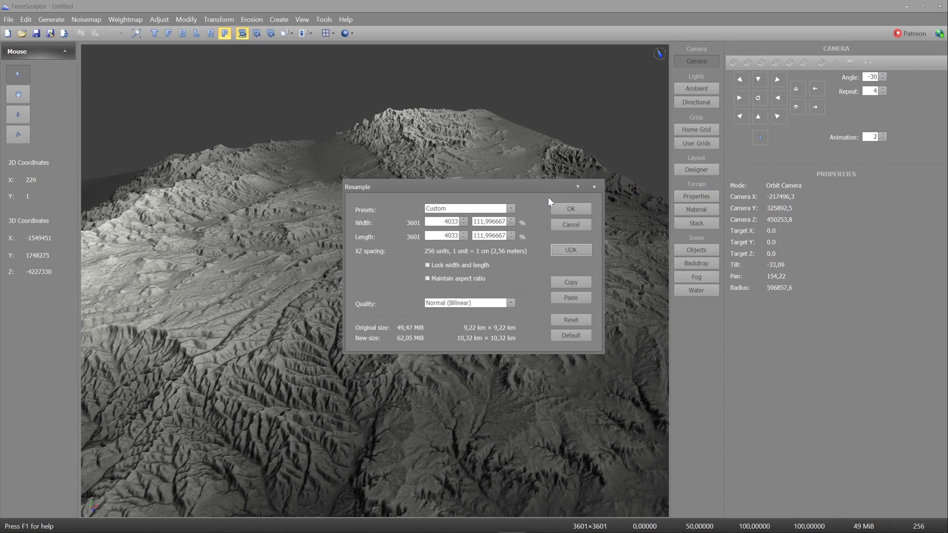
Set the resample quality to Best (Lanczos) and apply the resampling to the terrain.
left_click(509, 303)
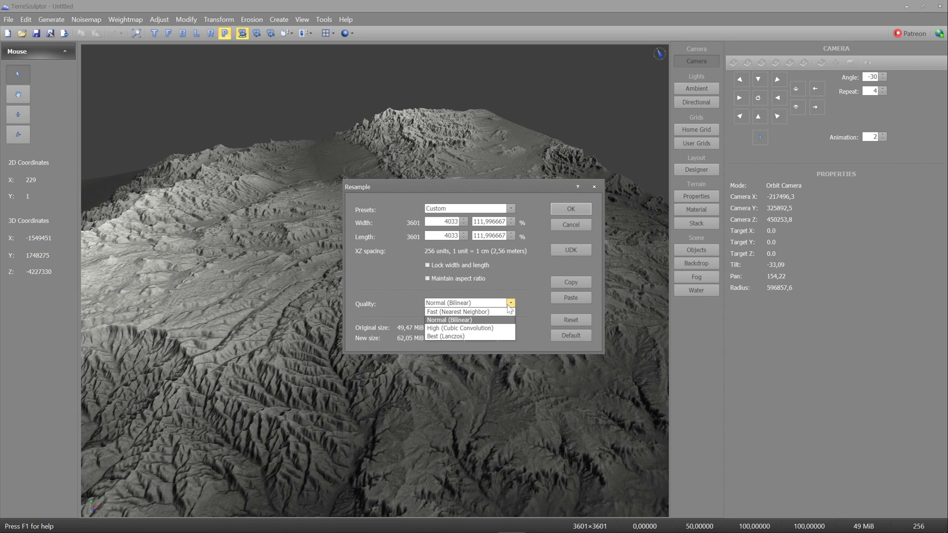
left_click(484, 336)
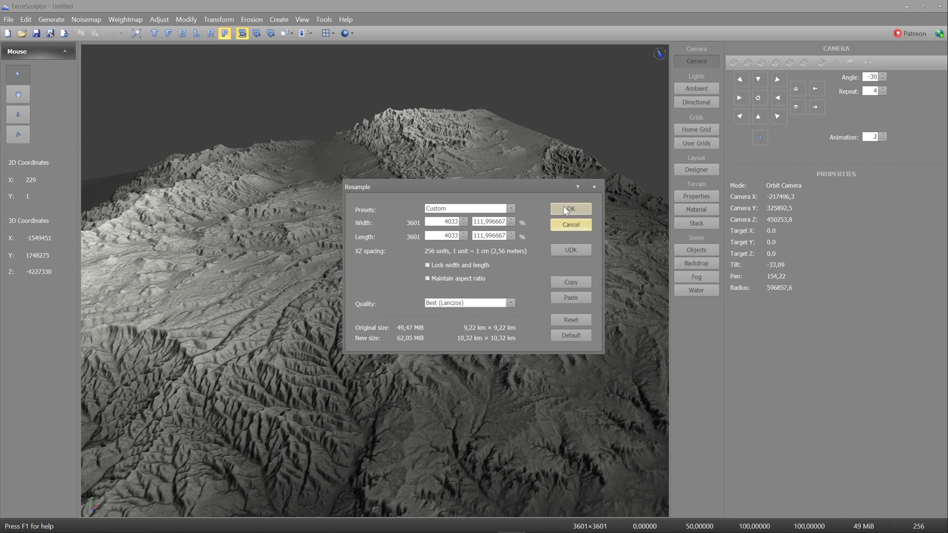
left_click(584, 213)
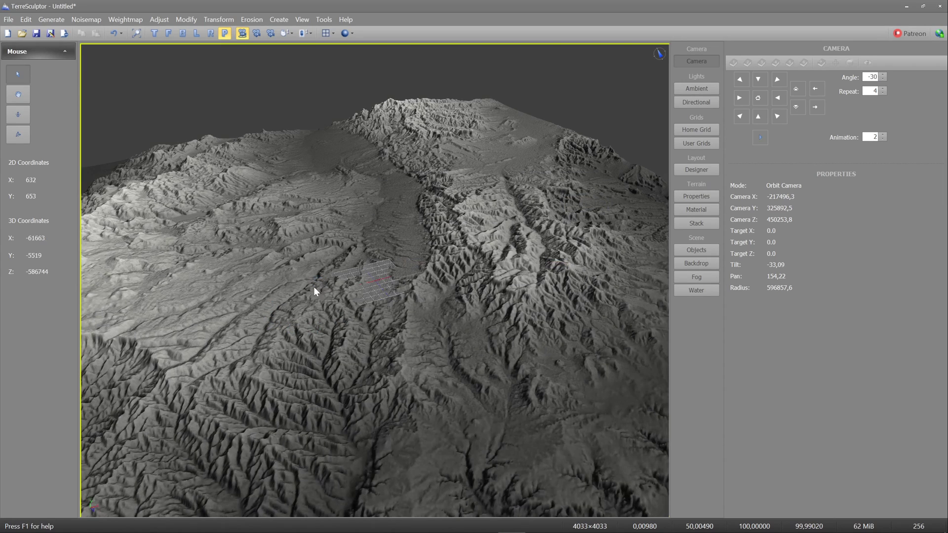
Set up the terrain export as a PNG image (*.png) named Terrain tutorial.
left_click_drag(313, 287, 389, 382)
scroll(473, 359, "up", 1)
scroll(473, 360, "down", 4)
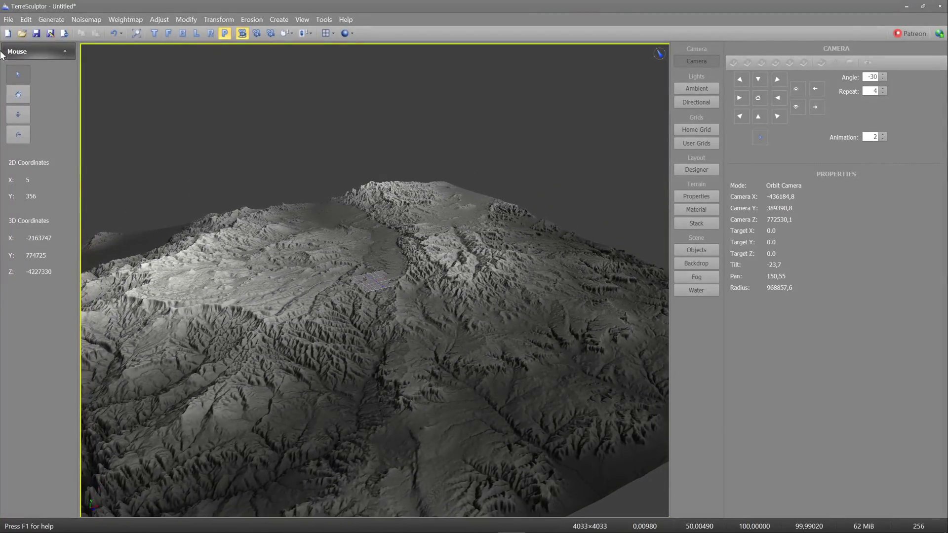
left_click(7, 20)
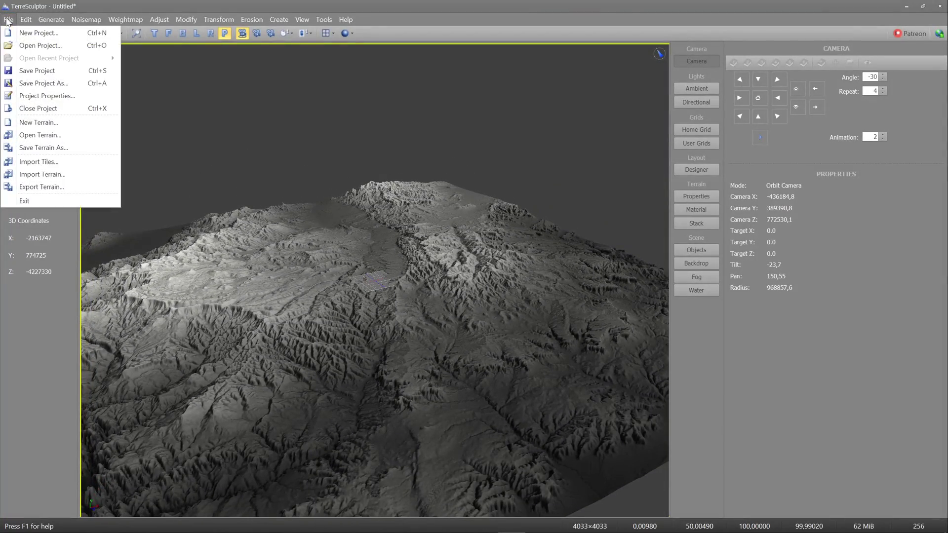
left_click(50, 187)
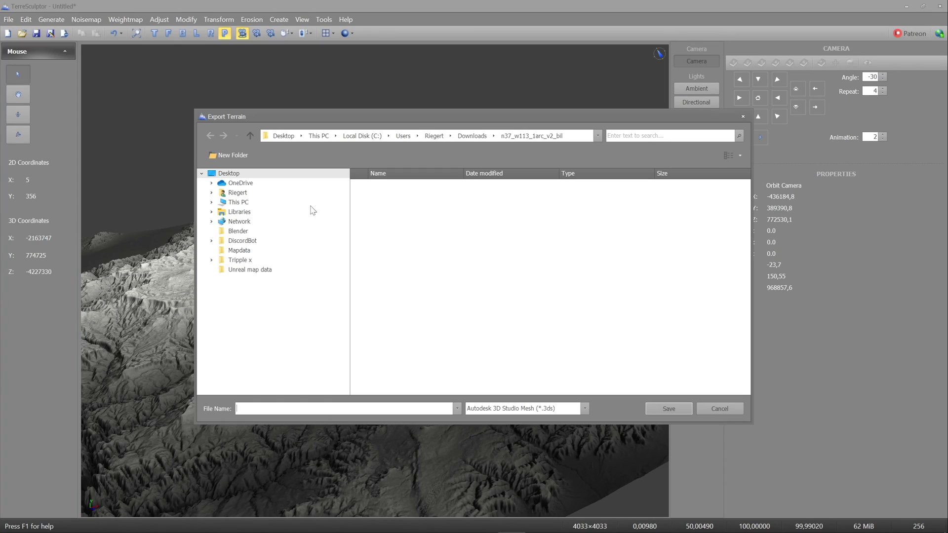
left_click(584, 408)
scroll(522, 451, "down", 2)
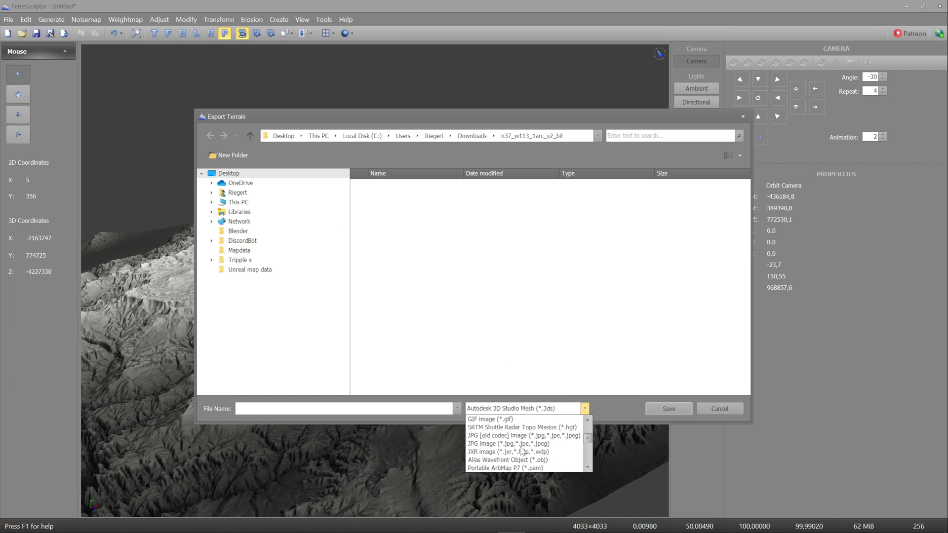
scroll(519, 454, "down", 2)
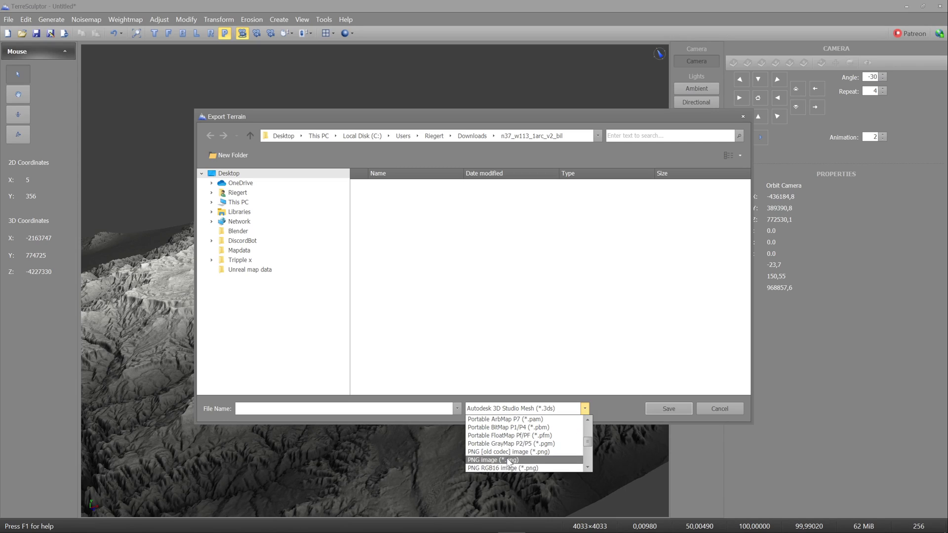
left_click(508, 460)
left_click(394, 407)
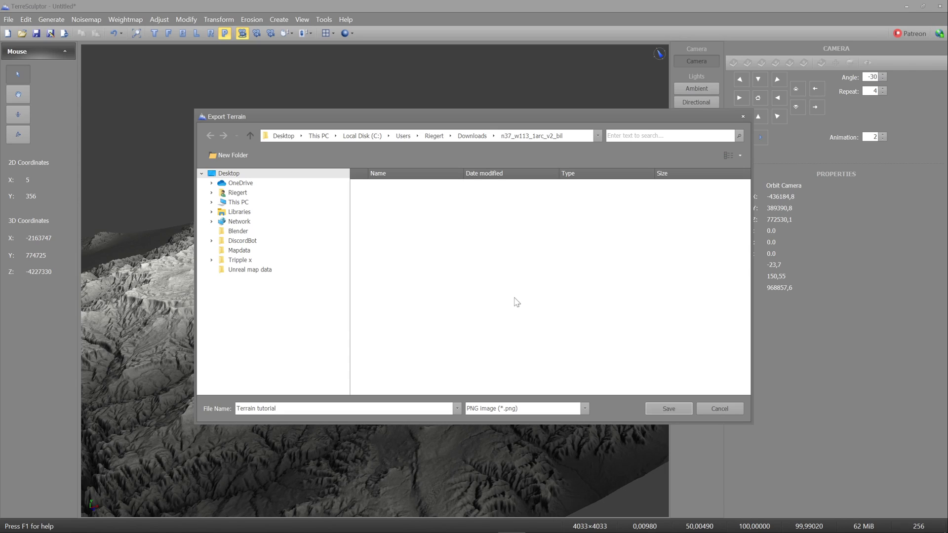
Save the terrain export to the Desktop as a 16-bit Grayscale PNG with Grayscale as source.
left_click(238, 202)
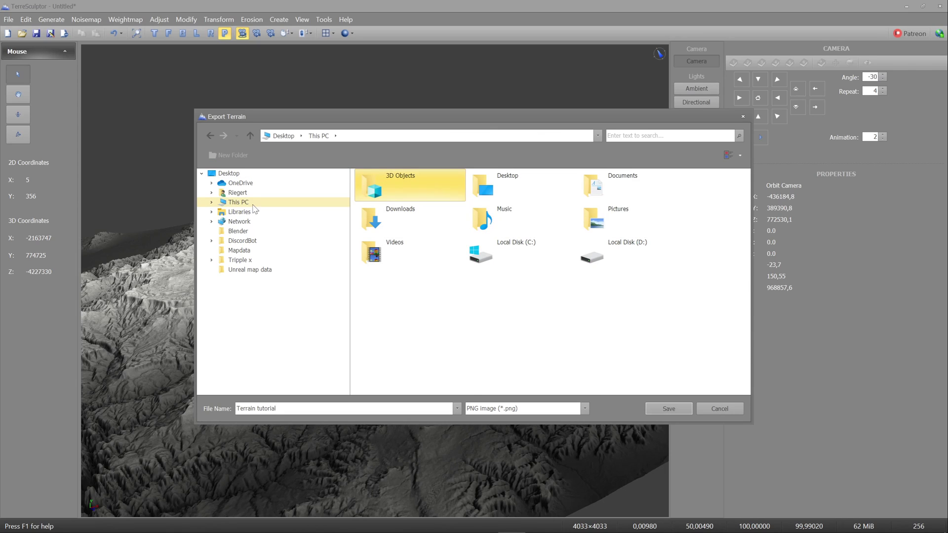
double_click(553, 188)
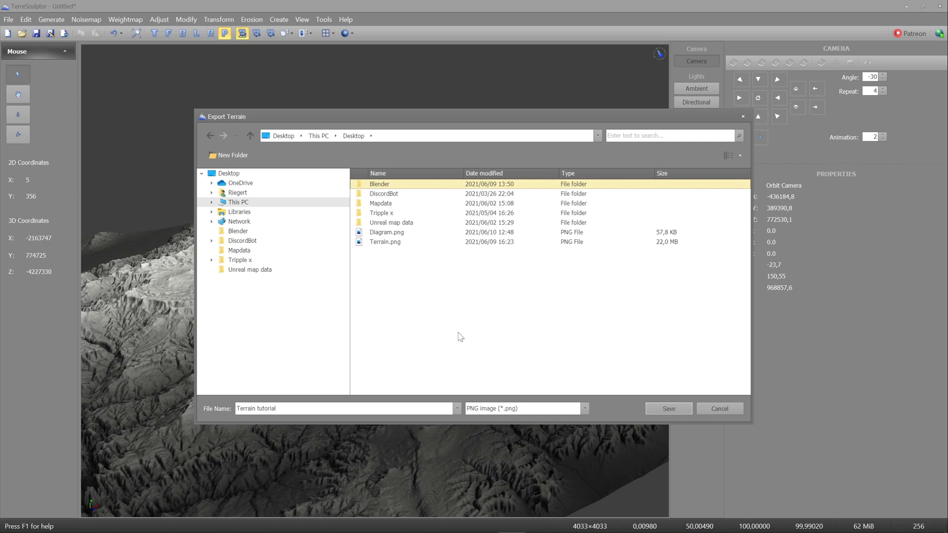
left_click(668, 409)
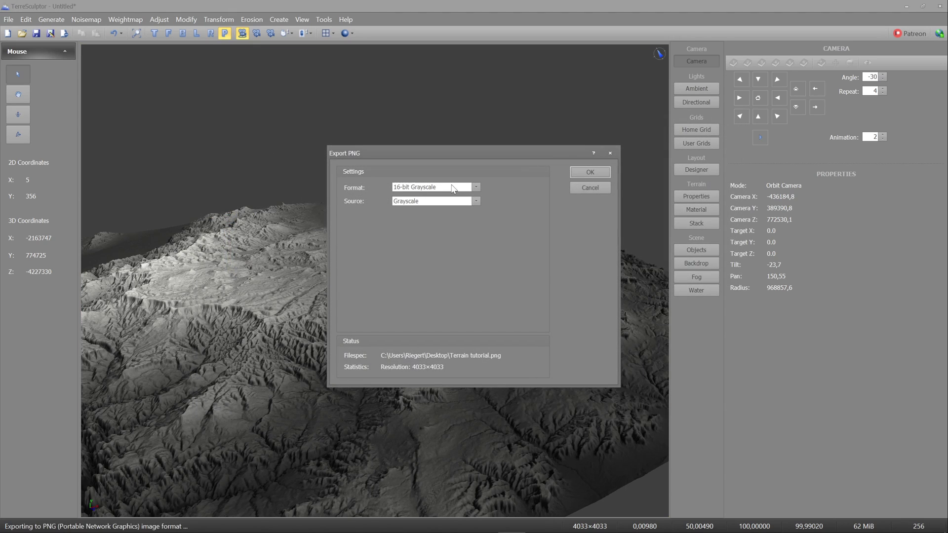
left_click(590, 171)
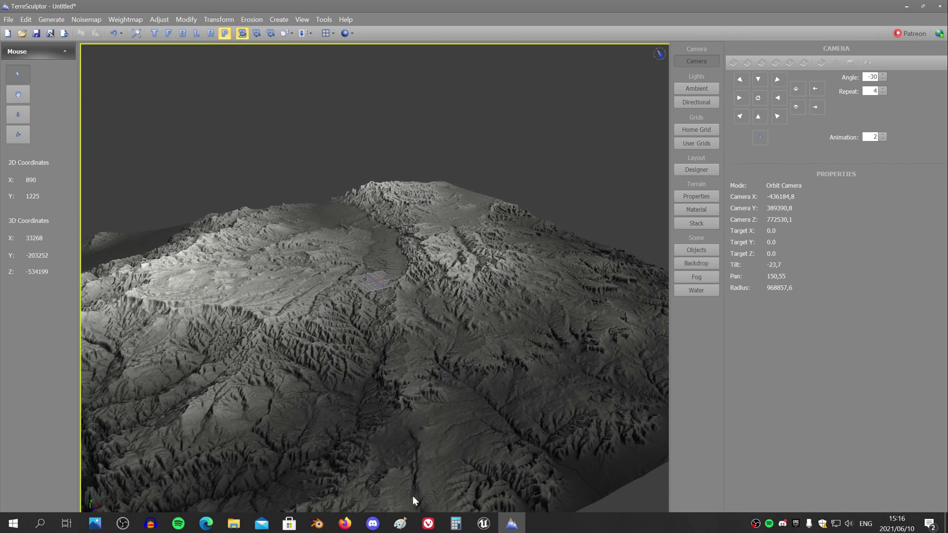
Switch to the Unreal Editor project RealWorldData and enter Landscape editing mode.
left_click(483, 523)
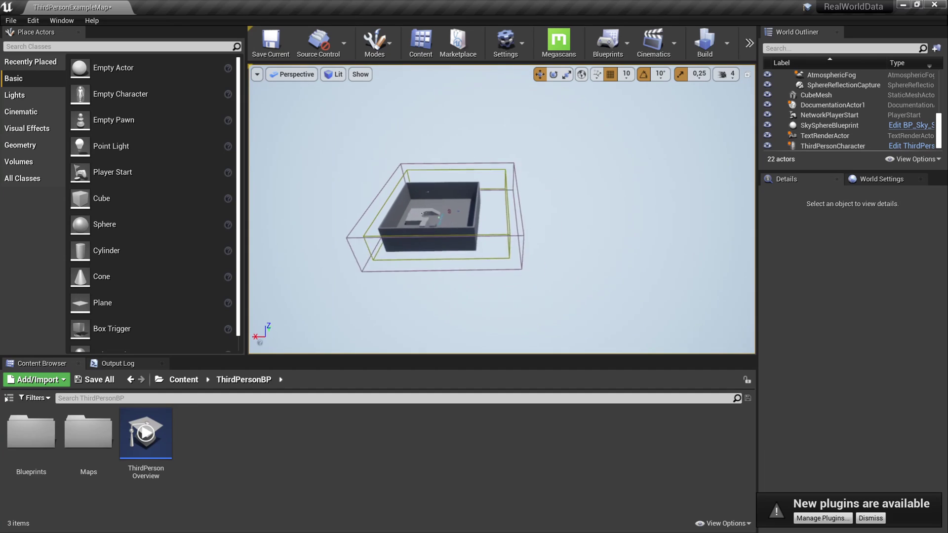
left_click(390, 45)
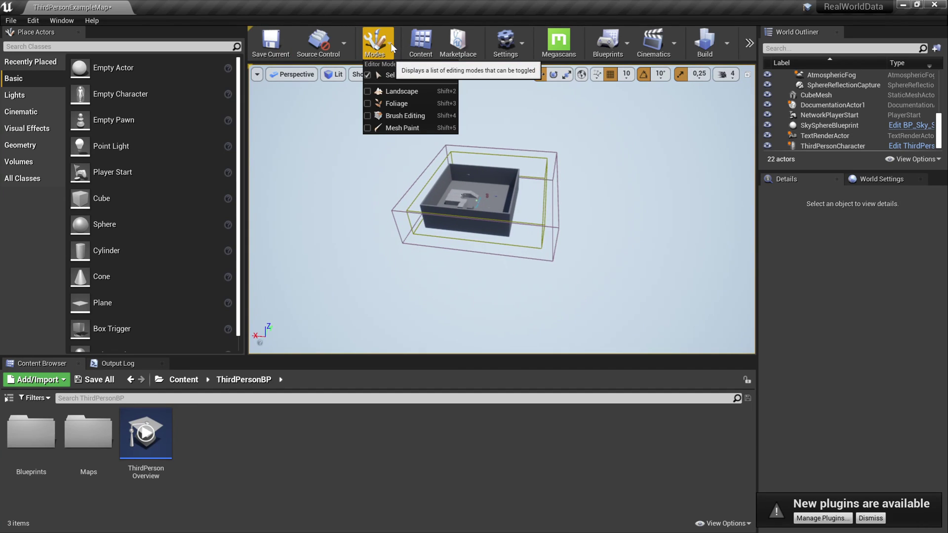
left_click(402, 91)
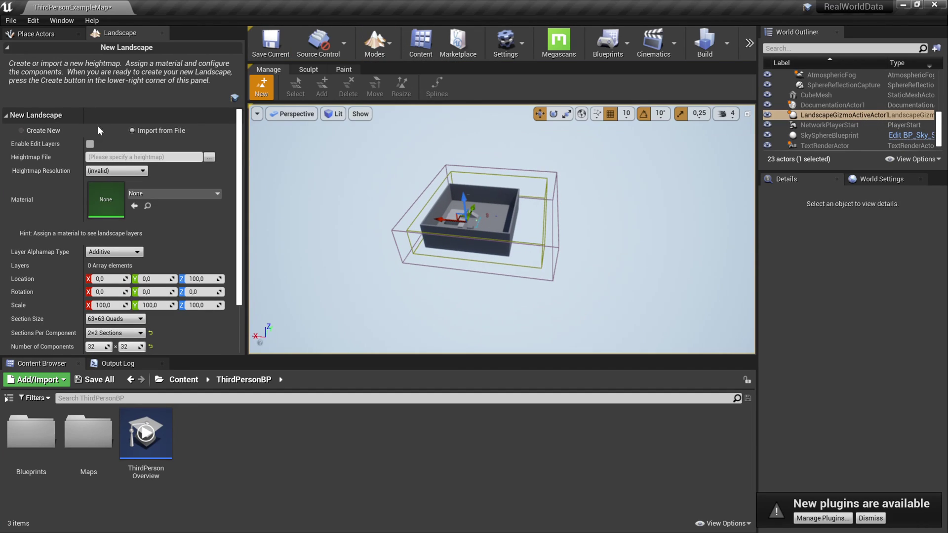
Set the new landscape to import from file and load Terrain tutorial.png from the Desktop as its heightmap.
left_click(171, 132)
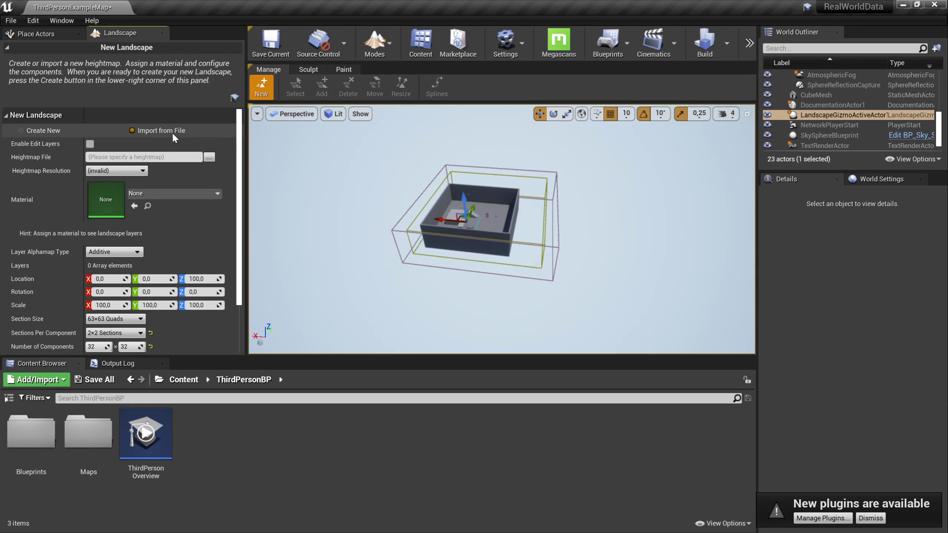
left_click(209, 157)
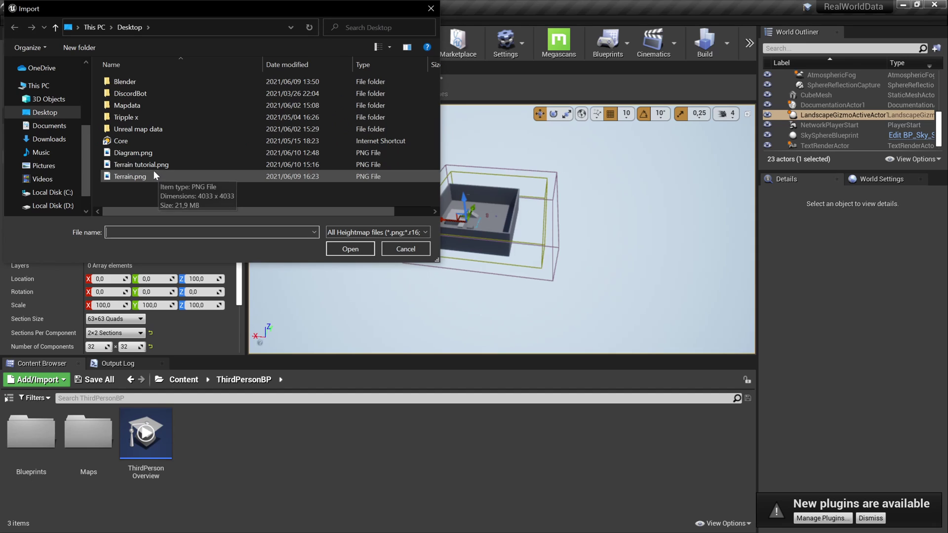
left_click(155, 170)
left_click(351, 248)
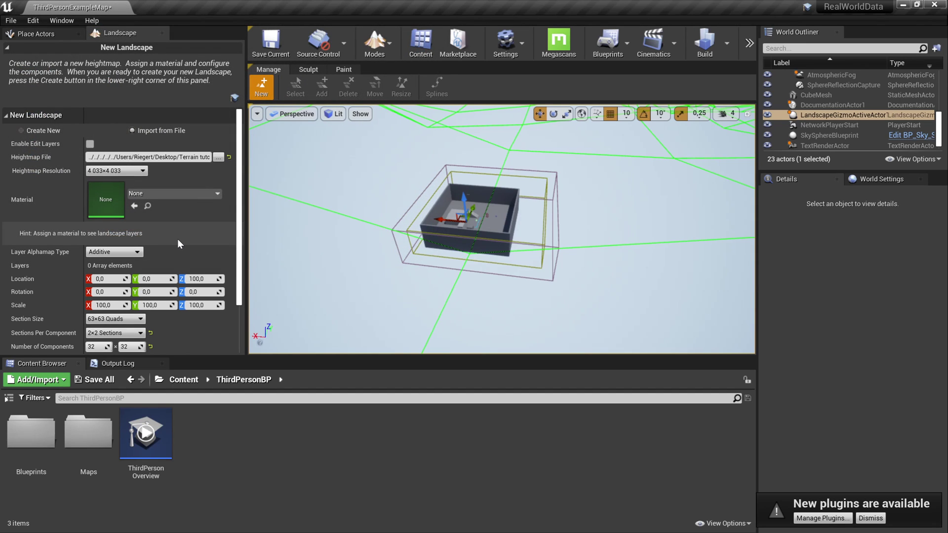
Examine the green wireframe preview of the new landscape from farther away and check its heightmap resolution.
right_click_drag(420, 227, 469, 199)
key("s")
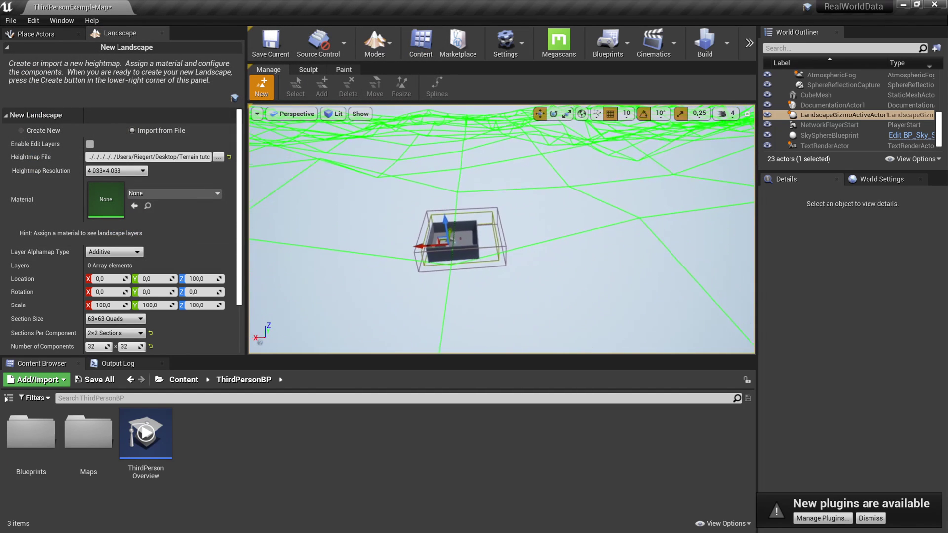
key("s")
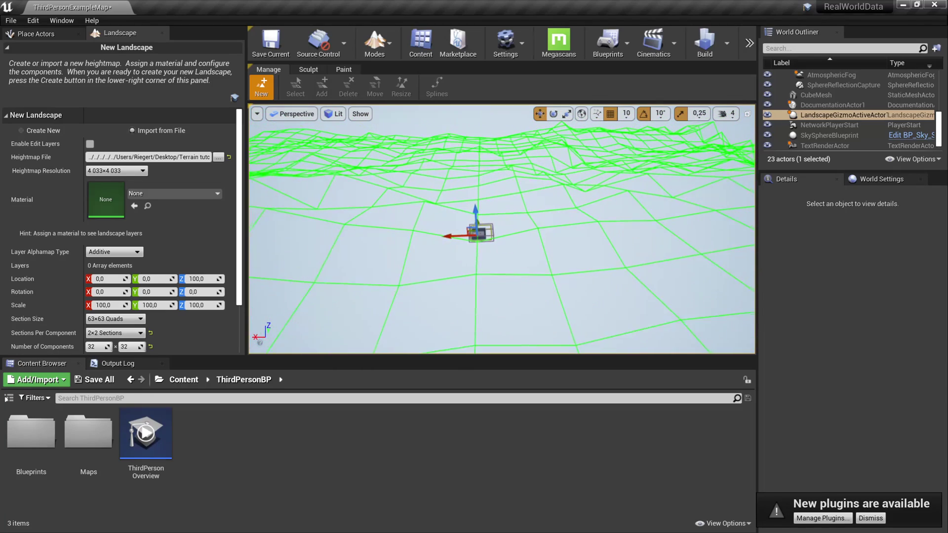
key("s")
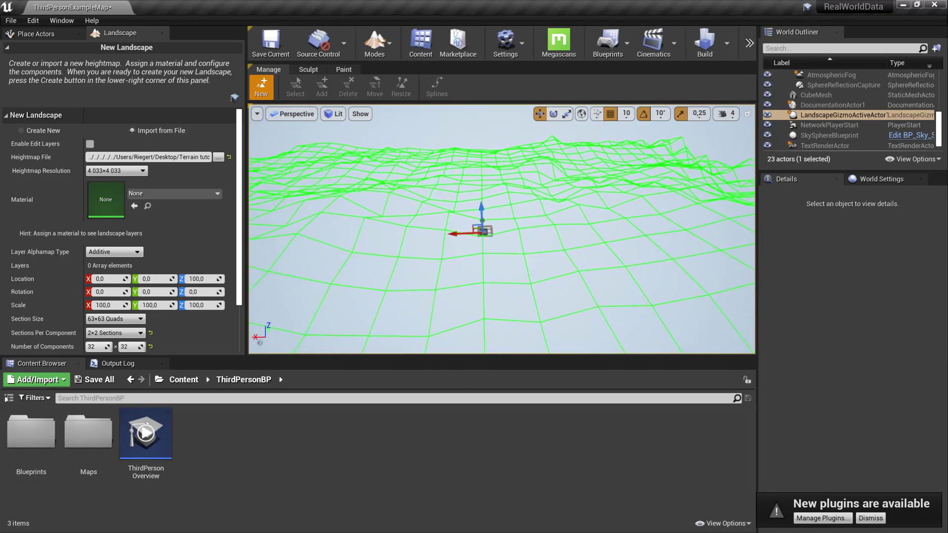
key("s")
right_click_drag(469, 200, 498, 188)
key("s")
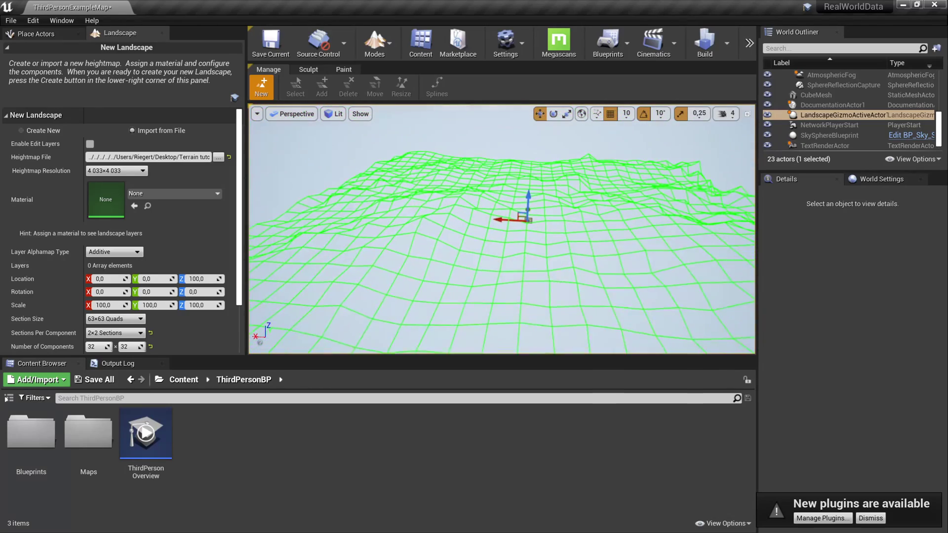
right_click_drag(515, 232, 513, 215)
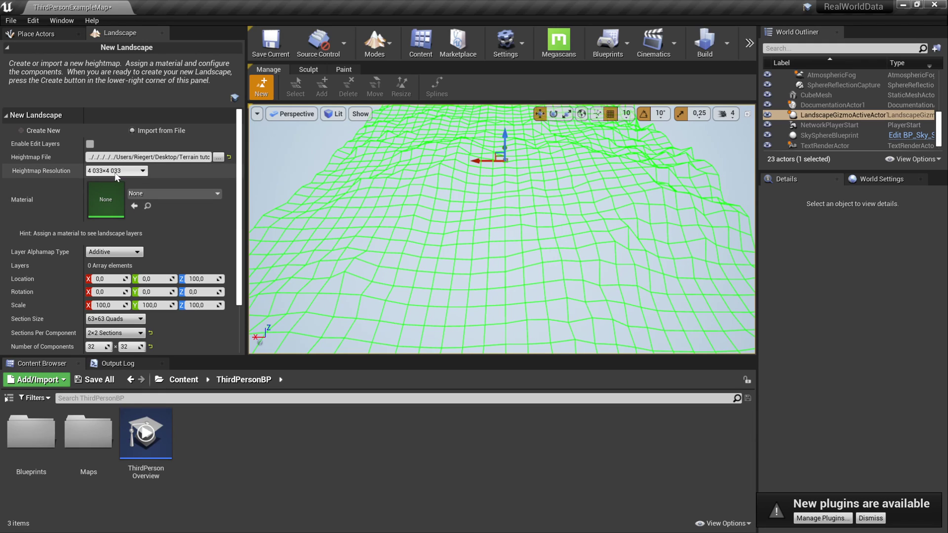
left_click(128, 174)
left_click(127, 173)
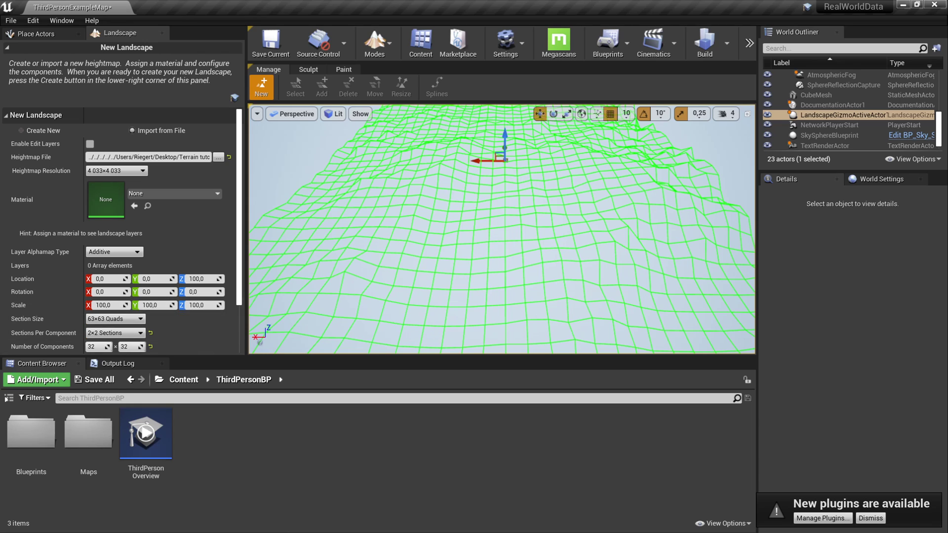
Consult the resolution scaling formula in Diagram.png in Paint, and copy 26,7865 from the result in Calculator.
key("super")
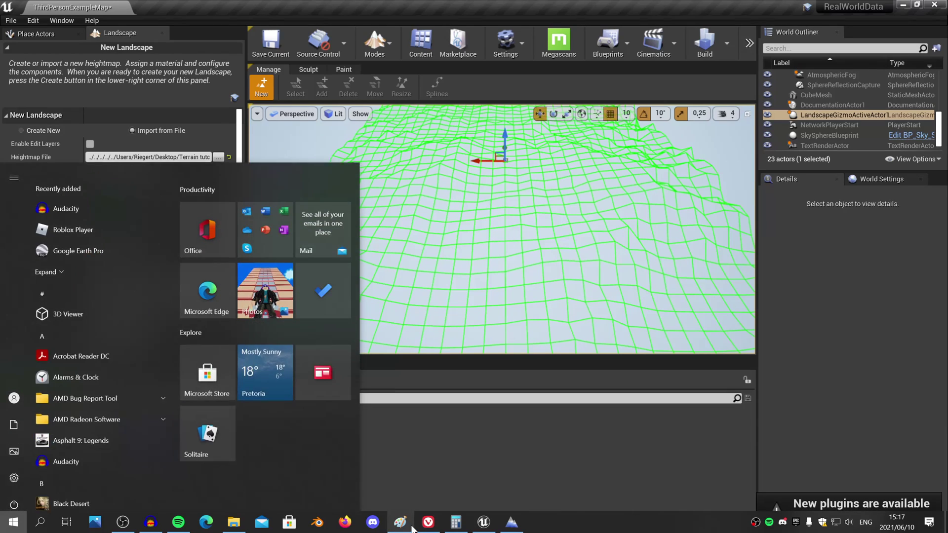
left_click(403, 522)
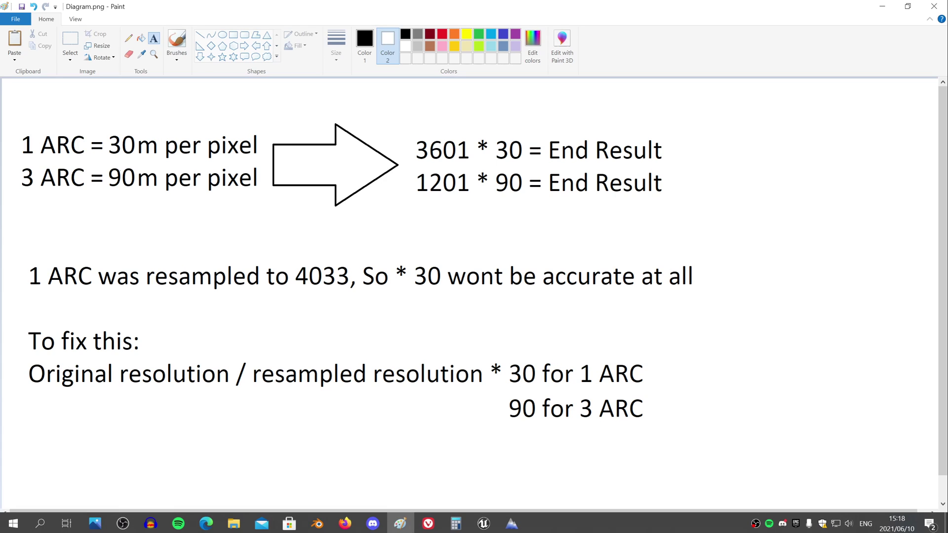
left_click(455, 522)
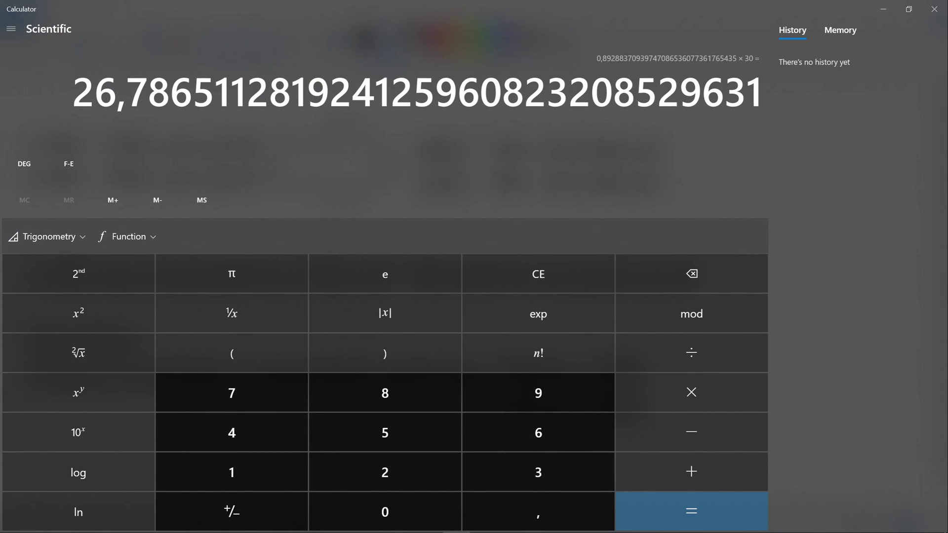
left_click_drag(73, 92, 214, 91)
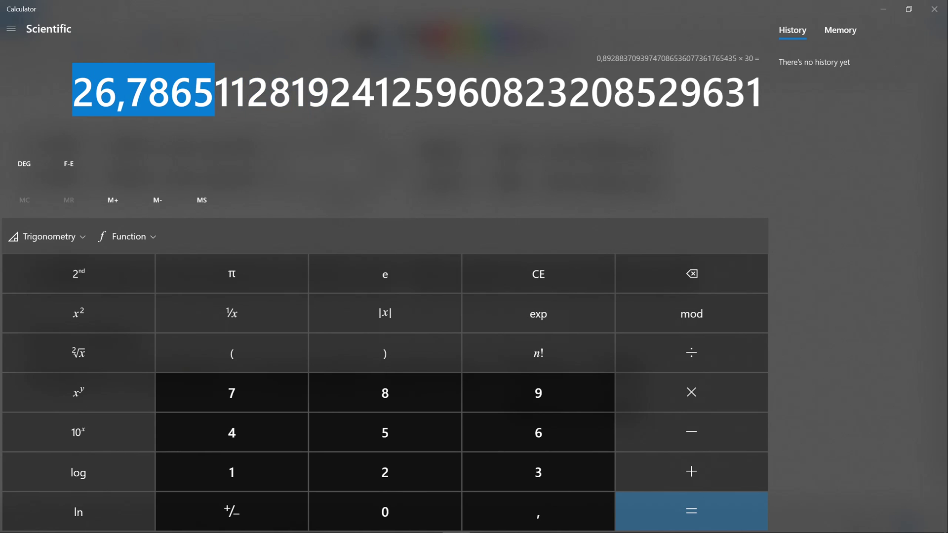
right_click(186, 92)
left_click(206, 98)
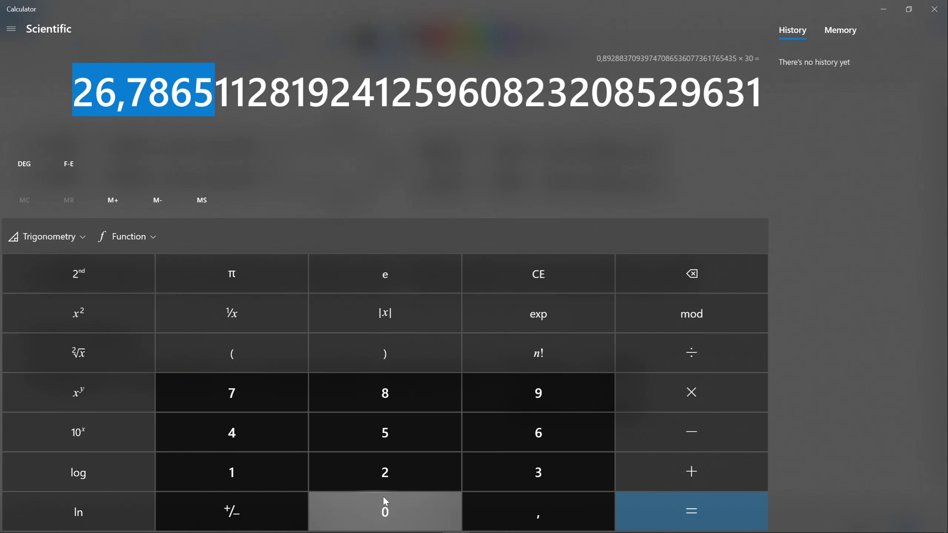
Return to Unreal Editor and set the new landscape's X and Y scale to 2678,65, multiplying 100,0 by the copied 26,7865.
key("super")
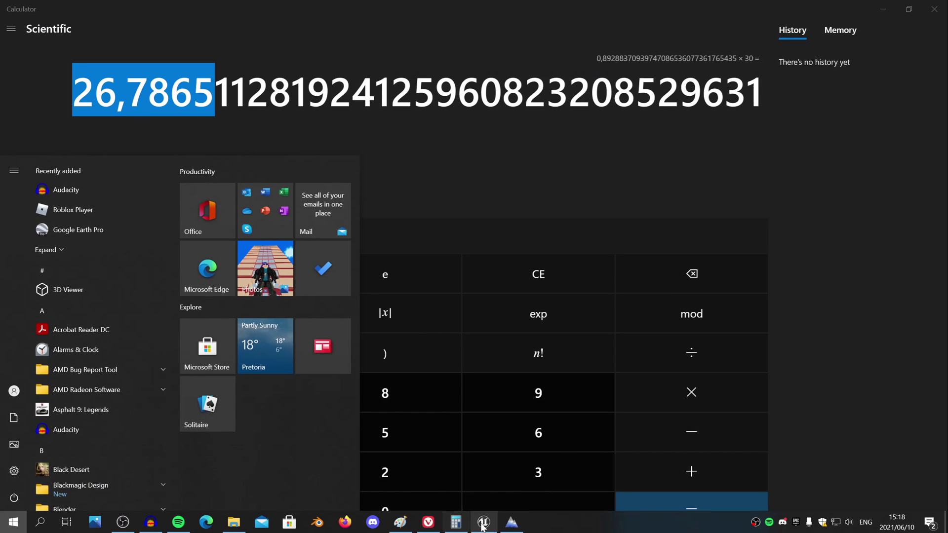
left_click(482, 524)
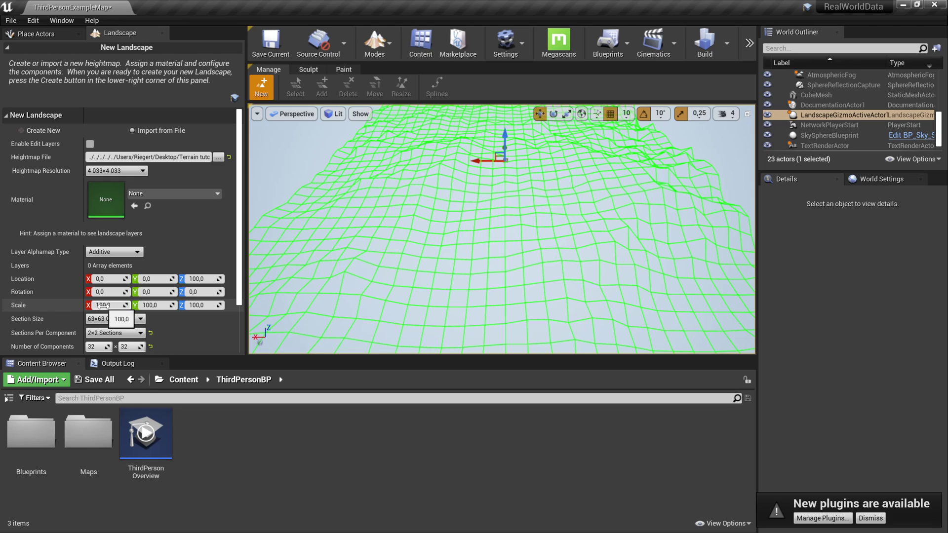
left_click(102, 305)
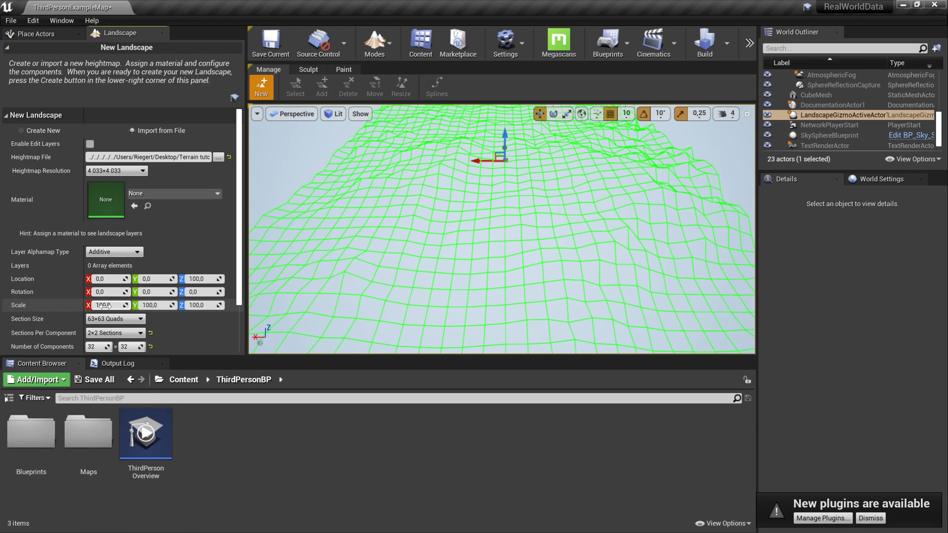
key("Home")
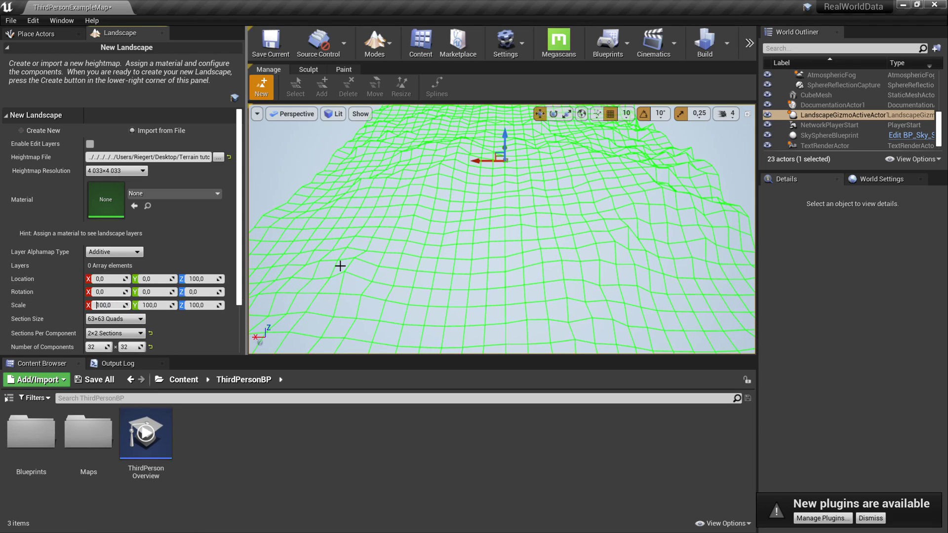
type("-")
key("ctrl+v")
key("Right")
key("Right")
key("Right")
key("Right")
key("Right")
key("Right")
key("Right")
key("Return")
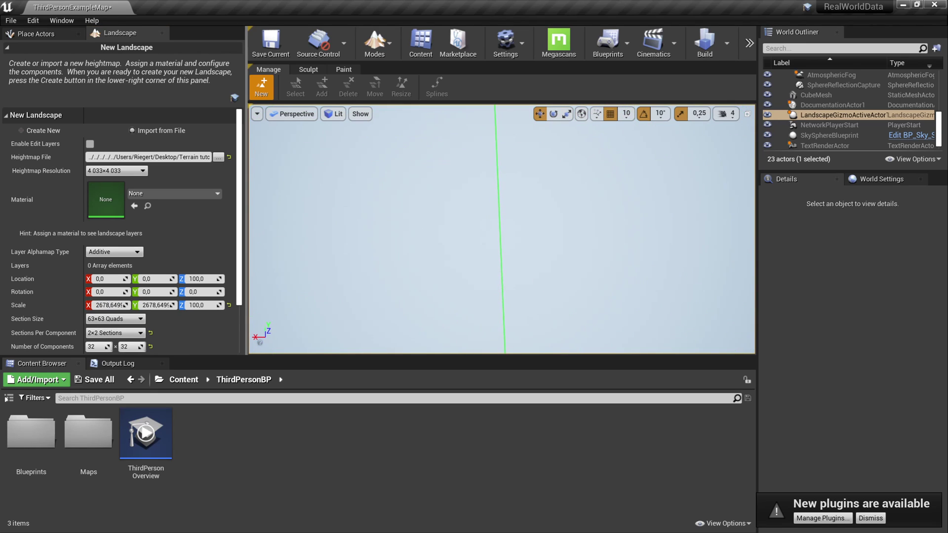
Set the new landscape's Z scale to 2678,65, multiplying 100,0 by the copied factor.
right_click_drag(501, 229, 326, 265)
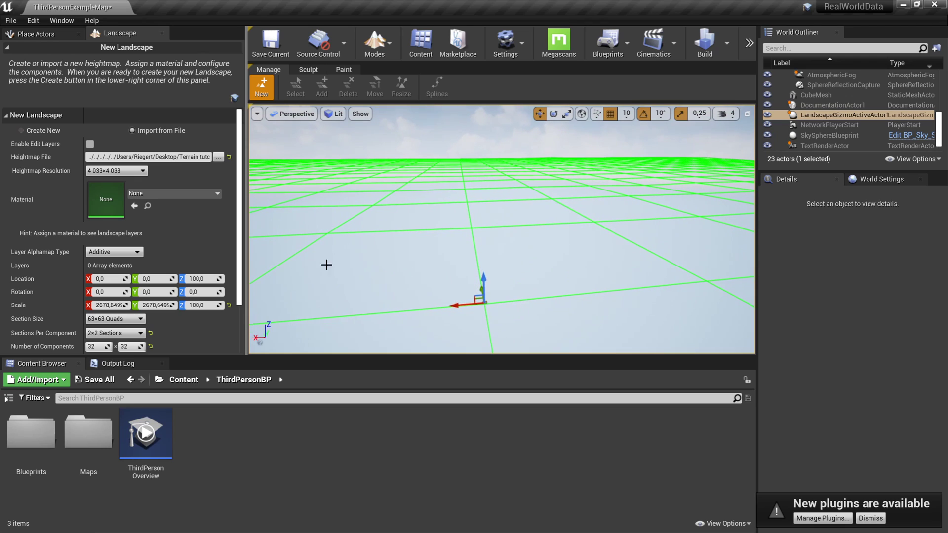
left_click(187, 304)
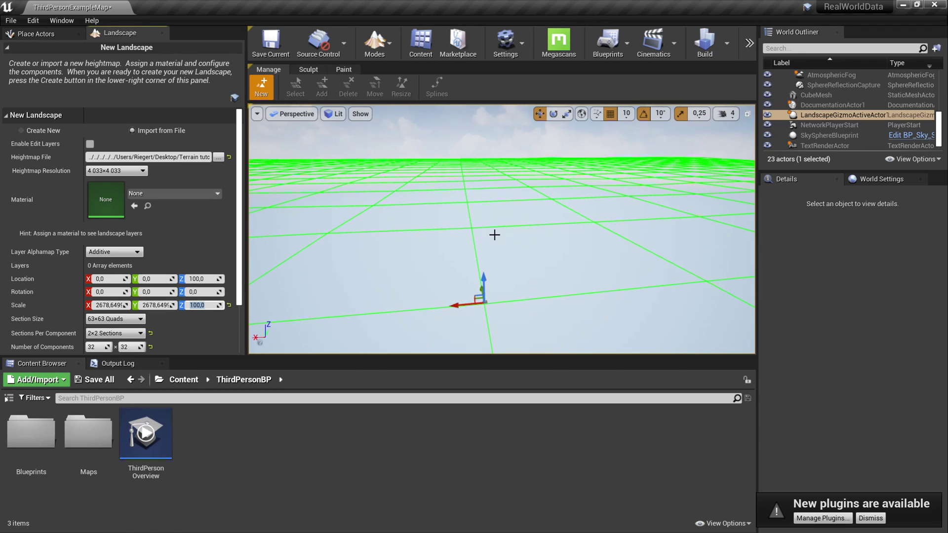
key("Left")
type("-")
key("ctrl+v")
key("Return")
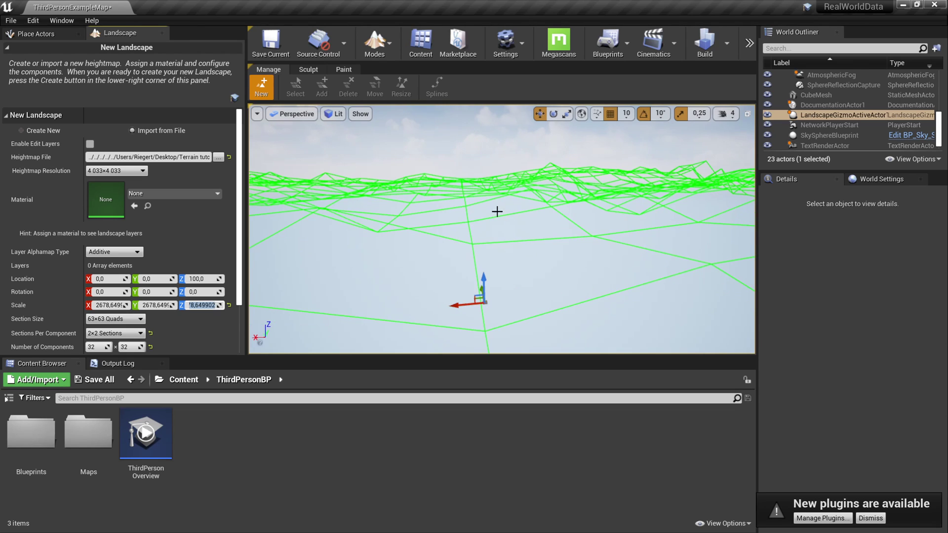
Set the viewport camera speed to 8.
mouse_move(543, 228)
right_mouse_down()
mouse_move(578, 297)
mouse_move(544, 222)
right_mouse_up()
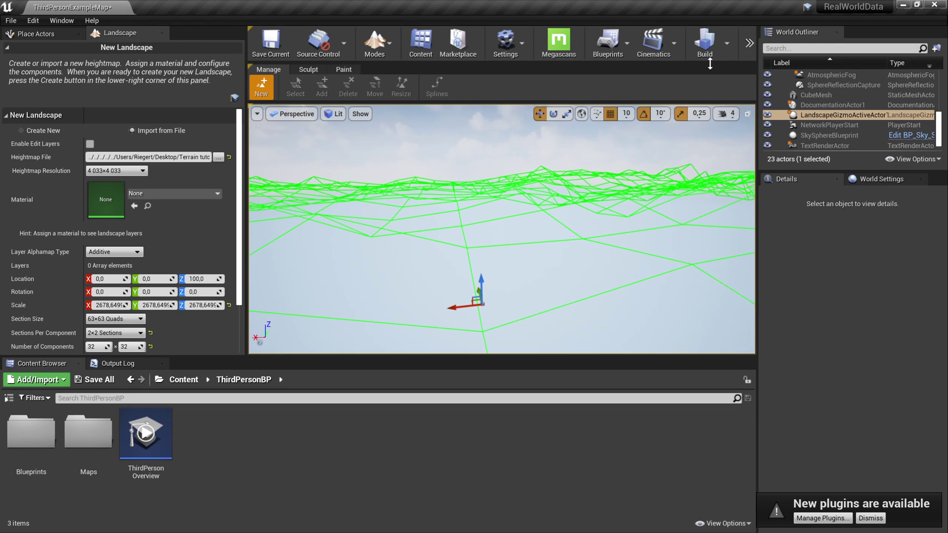
left_click(729, 116)
left_click_drag(757, 141, 885, 143)
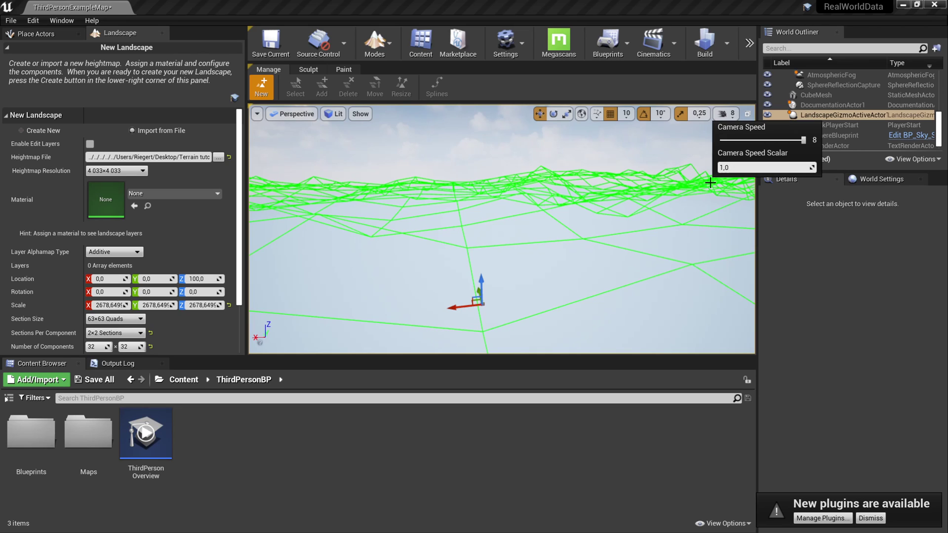
left_click_drag(722, 168, 736, 168)
Import the 4033×4033 heightmap as a new landscape with the configured scale.
key("s")
right_click_drag(701, 173, 691, 202)
key("s")
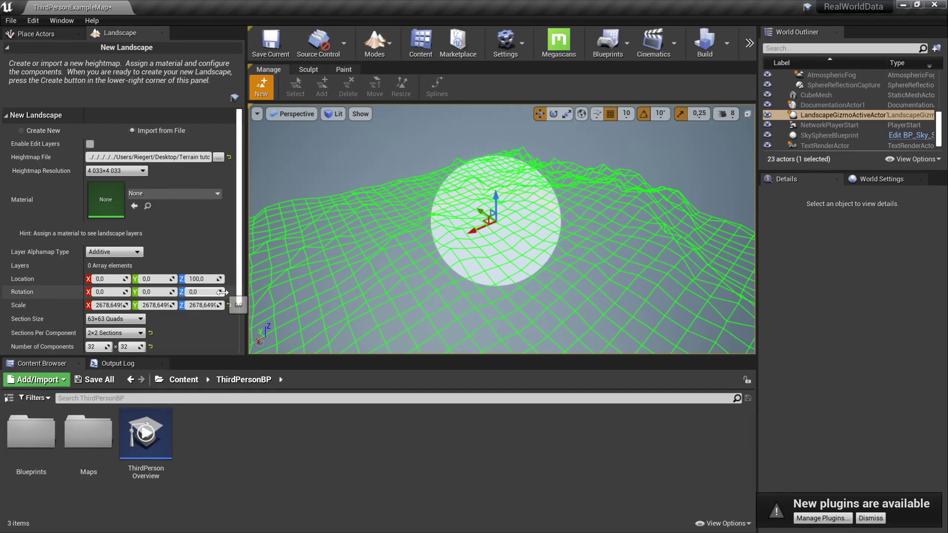
scroll(221, 292, "down", 2)
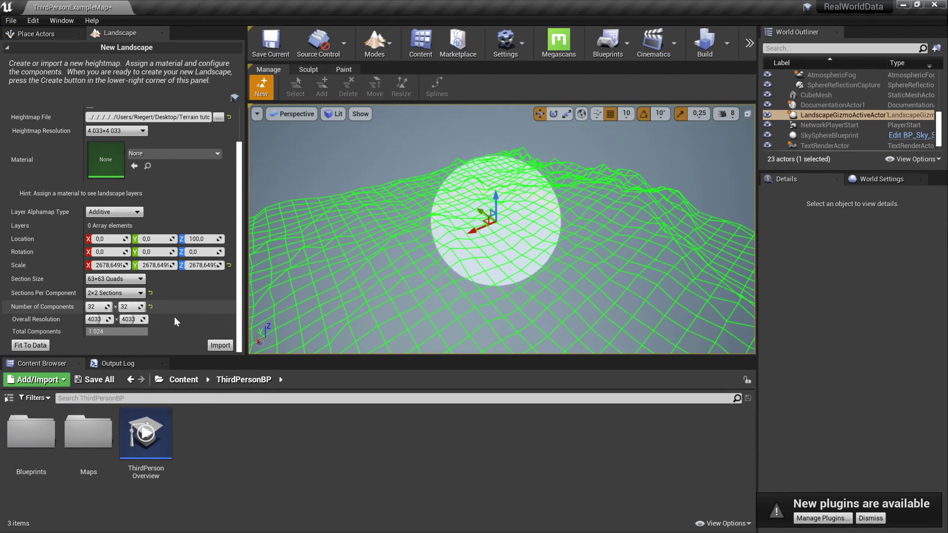
left_click(220, 345)
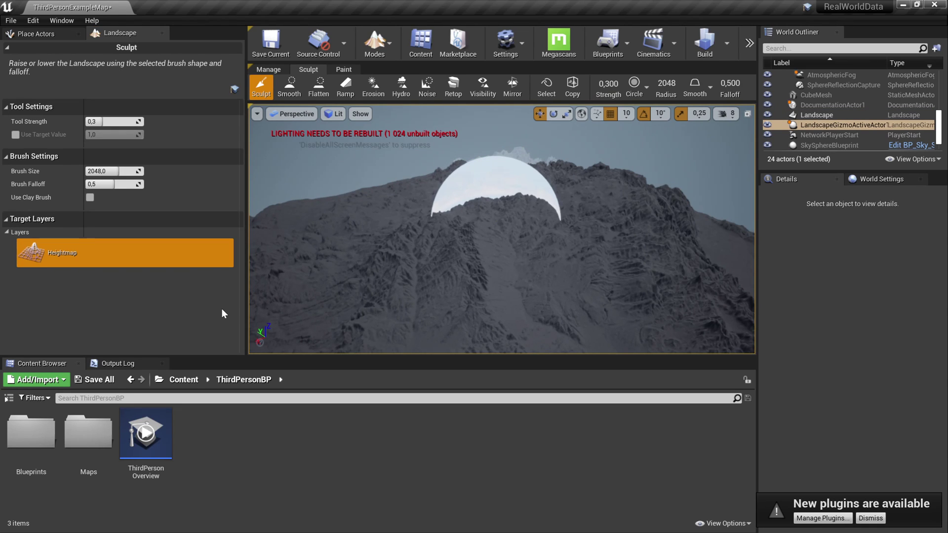
Inspect the imported mountains, leave Landscape mode, and select and frame the sky sphere in the viewport.
key("w")
right_click_drag(554, 222, 597, 222)
key("w")
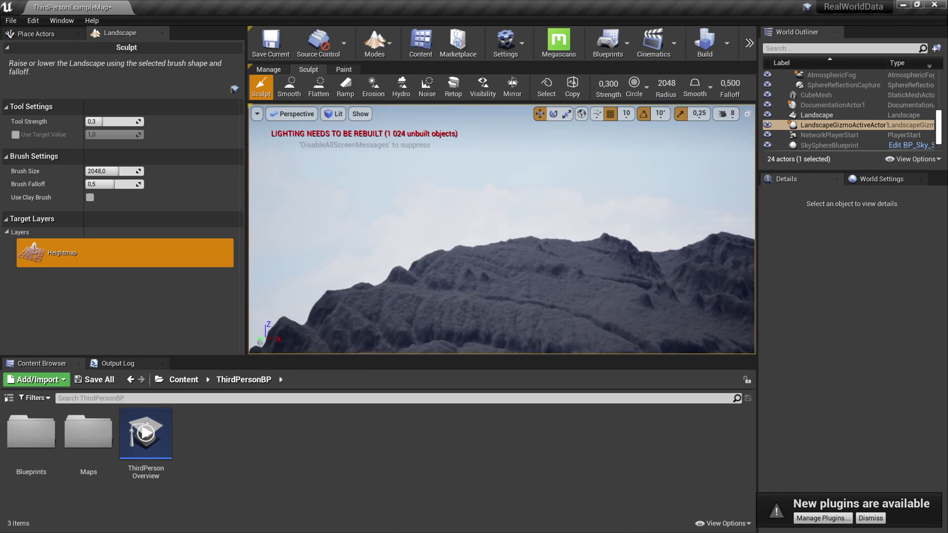
right_click_drag(375, 276, 375, 277)
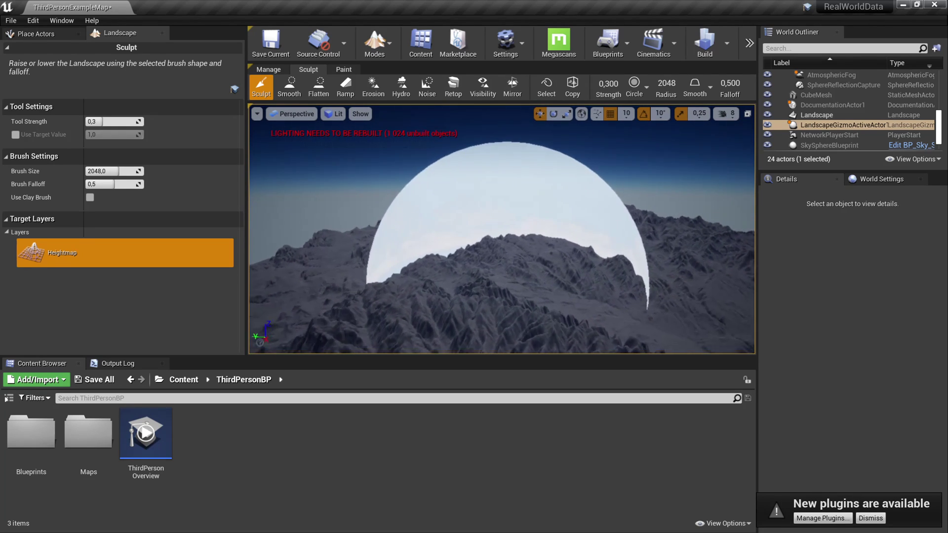
right_click_drag(539, 221, 539, 220)
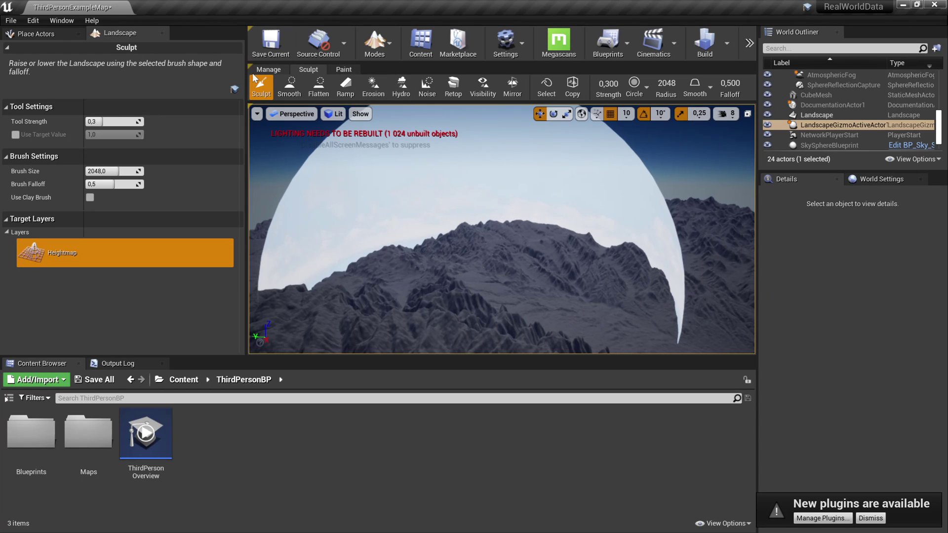
left_click(161, 33)
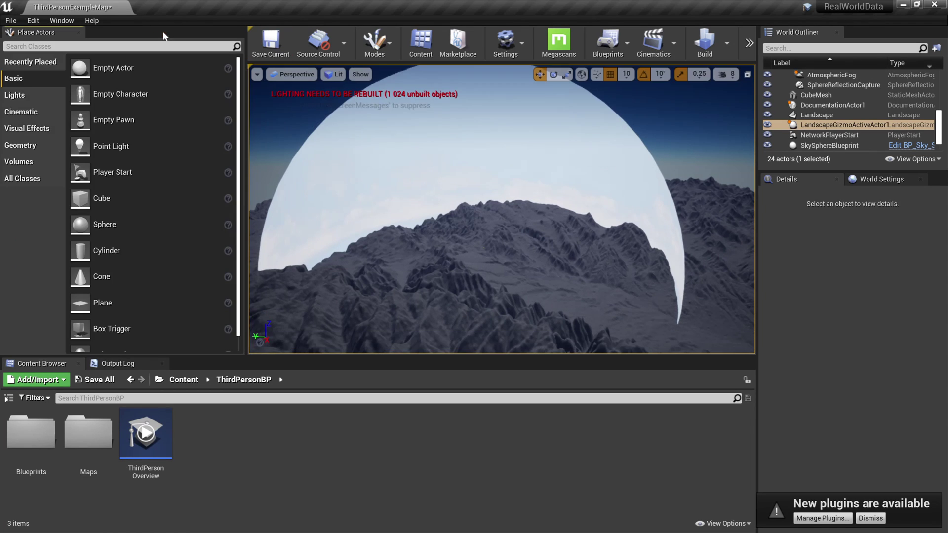
left_click(488, 150)
key("f")
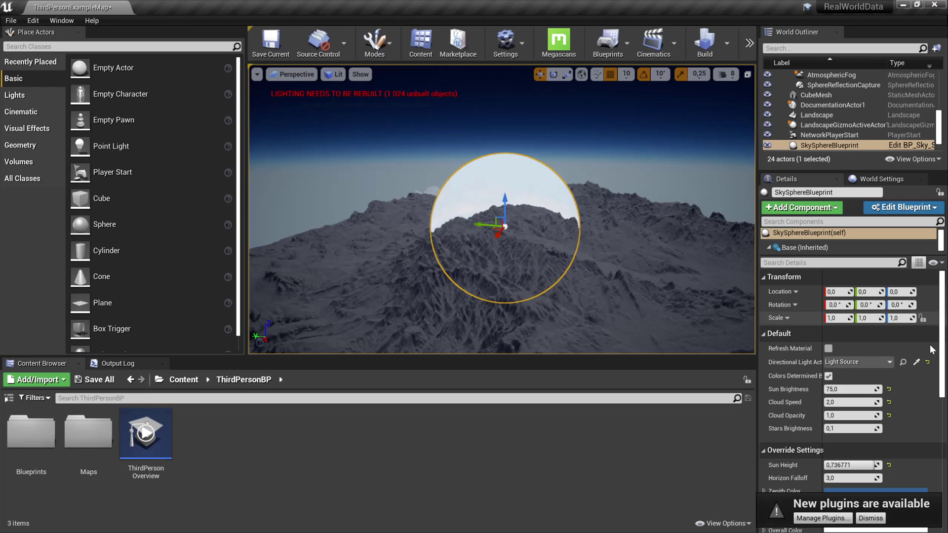
Set the sky sphere's X, Y and Z scale to 4,0.
left_click(834, 318)
key("BackSpace")
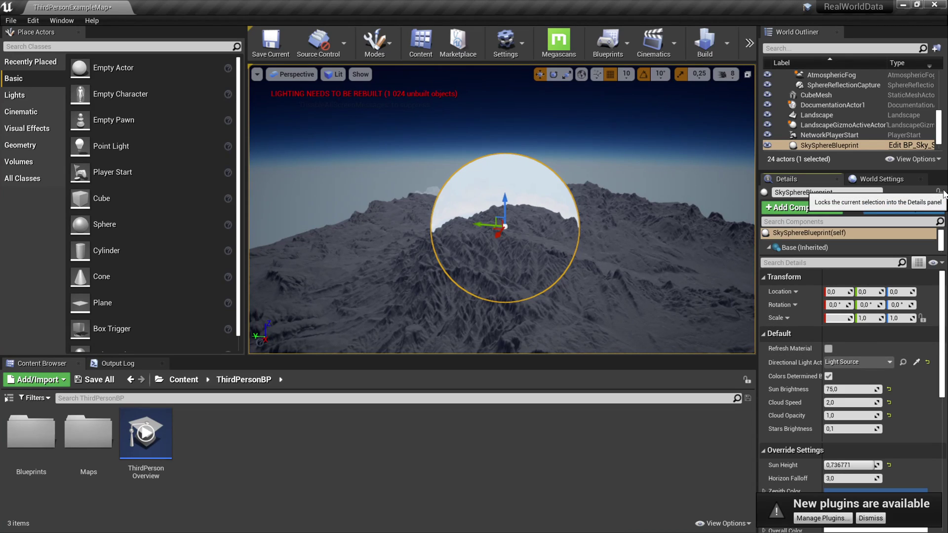
type("4")
key("Tab")
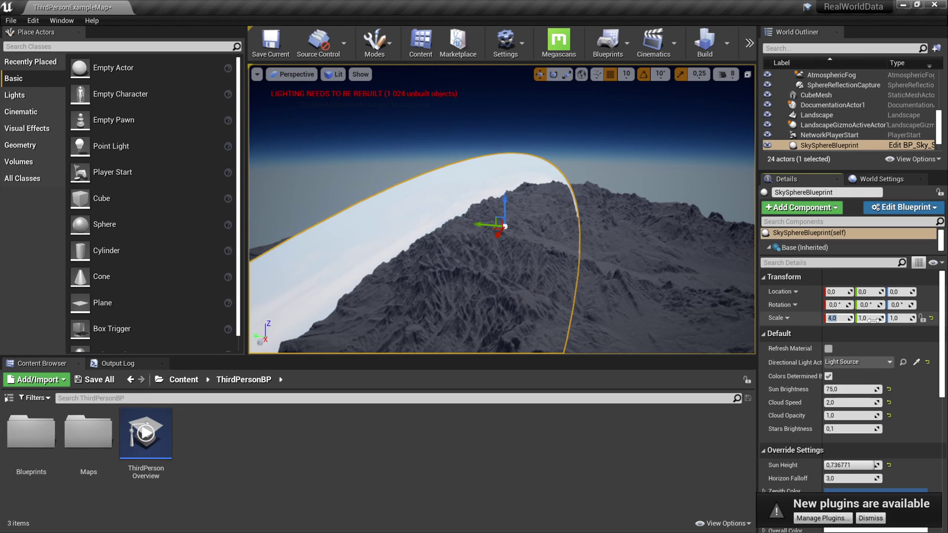
type("4")
key("Return")
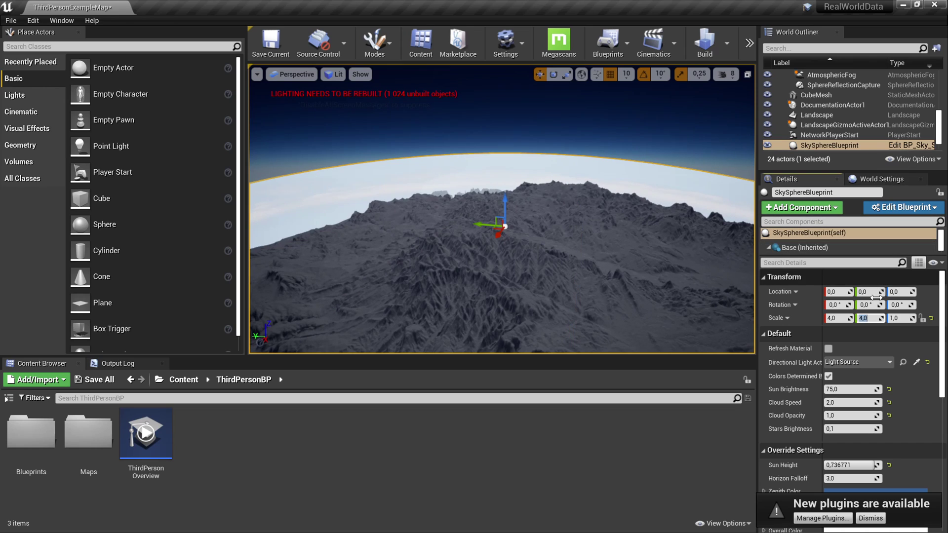
left_click(897, 318)
type("4")
key("Return")
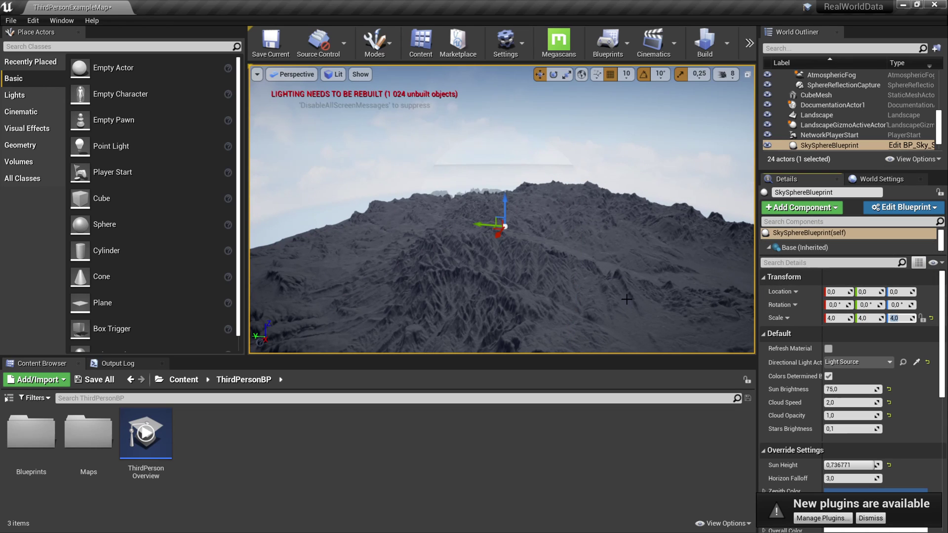
Enlarge the sky sphere further by setting its X, Y and Z scale to 5,0.
mouse_move(676, 284)
right_mouse_down()
mouse_move(725, 284)
mouse_move(713, 296)
mouse_move(677, 284)
right_mouse_up()
left_click(836, 318)
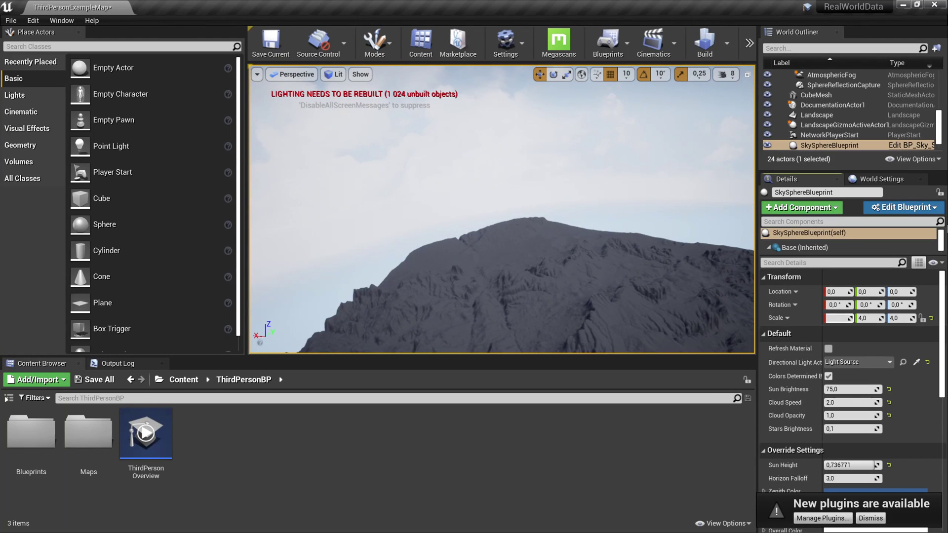
type("5")
key("Return")
left_click(868, 318)
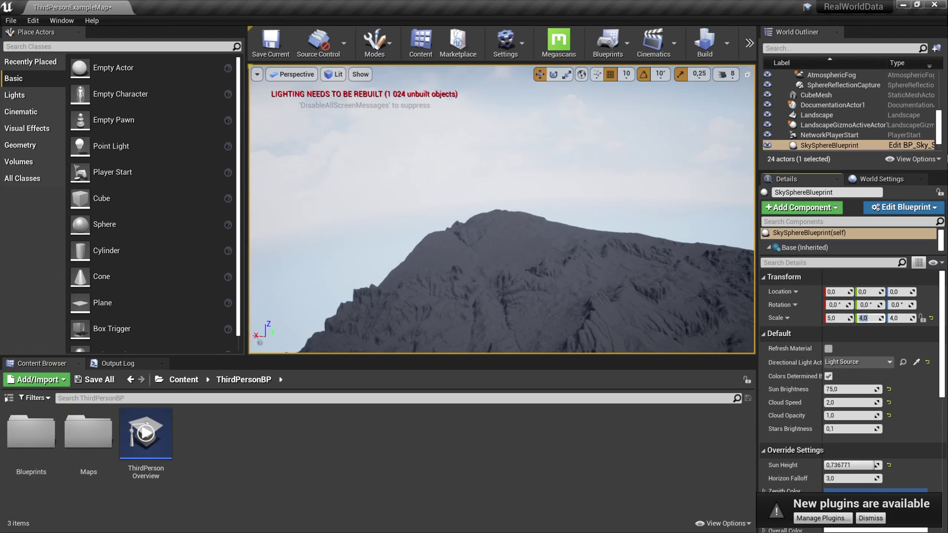
key("BackSpace")
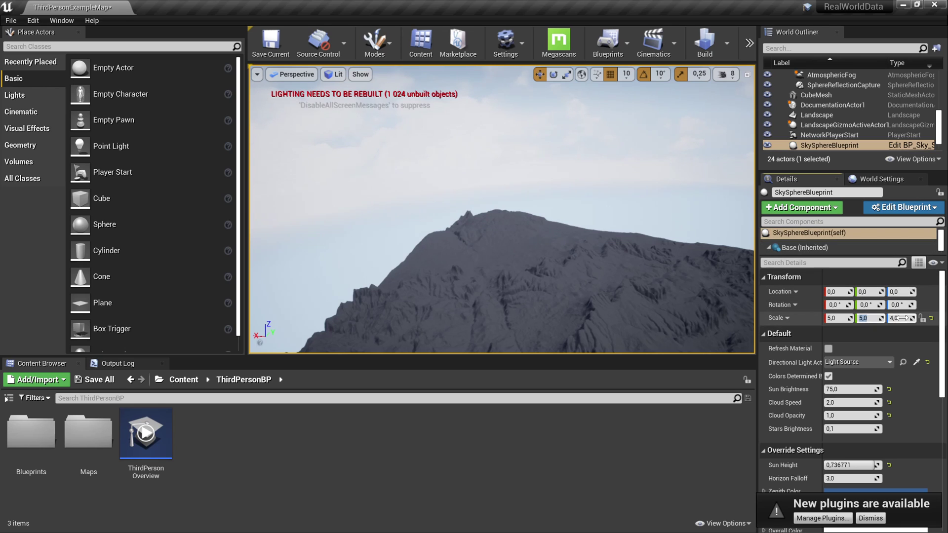
type("5")
key("Tab")
type("5")
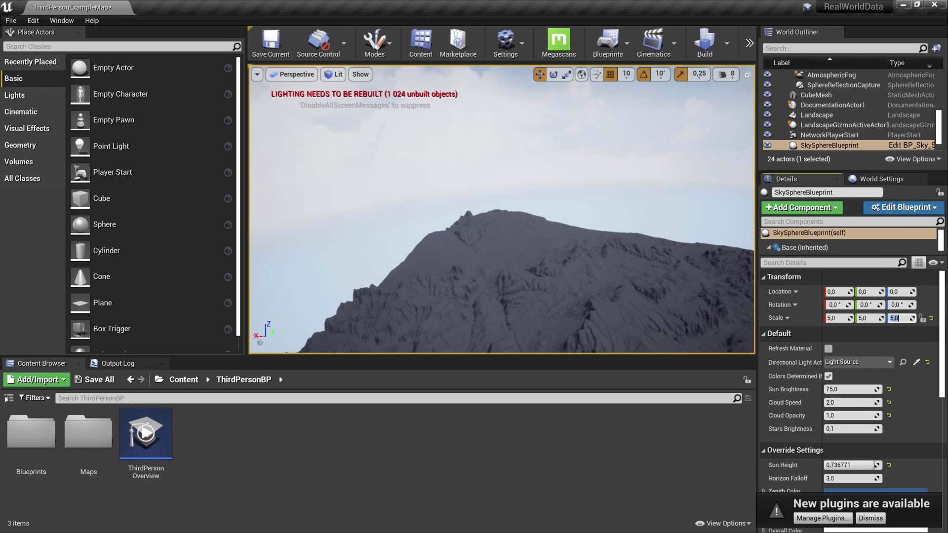
key("Return")
Examine the imported mountain landscape under the enlarged sky from several angles and distances.
key("w")
right_click_drag(501, 209, 294, 234)
mouse_move(479, 225)
right_mouse_down()
mouse_move(513, 228)
mouse_move(494, 229)
right_mouse_up()
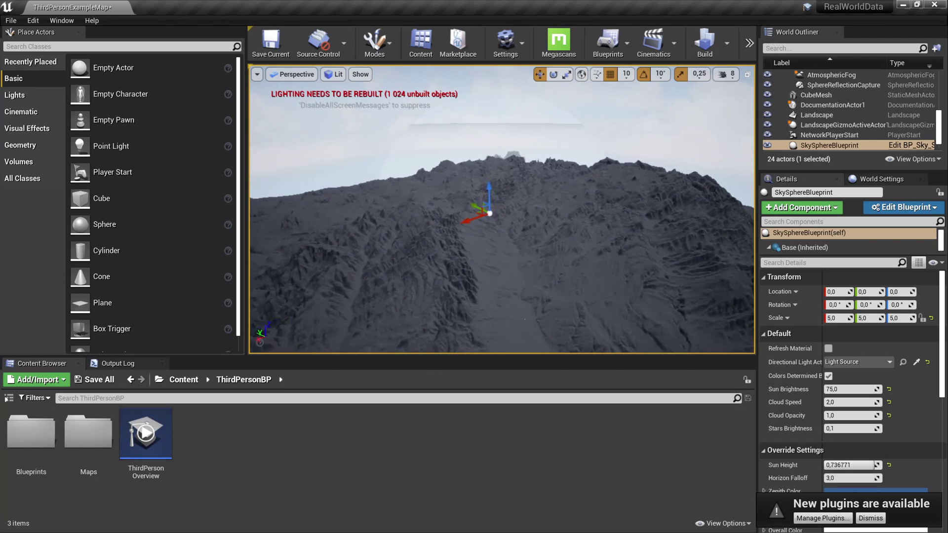
right_click_drag(493, 229, 495, 228)
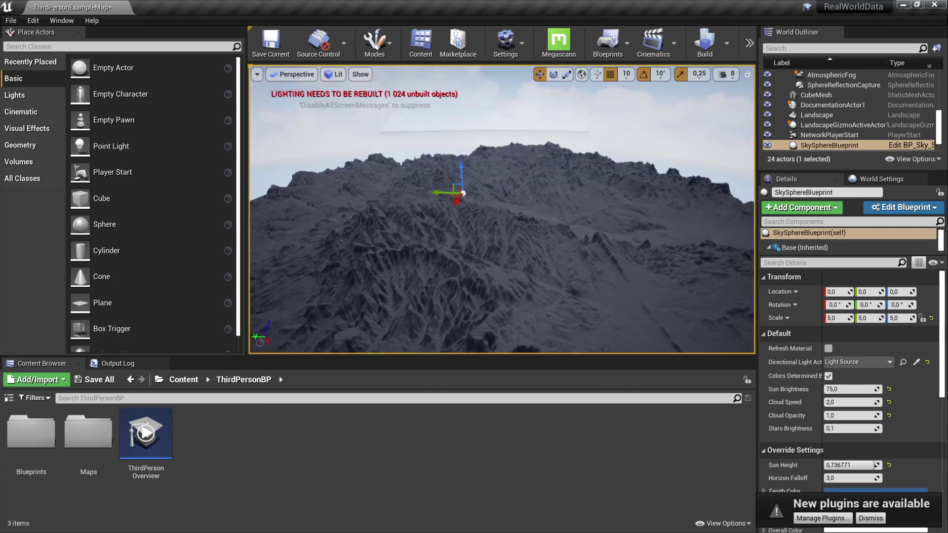
right_click_drag(495, 228, 492, 230)
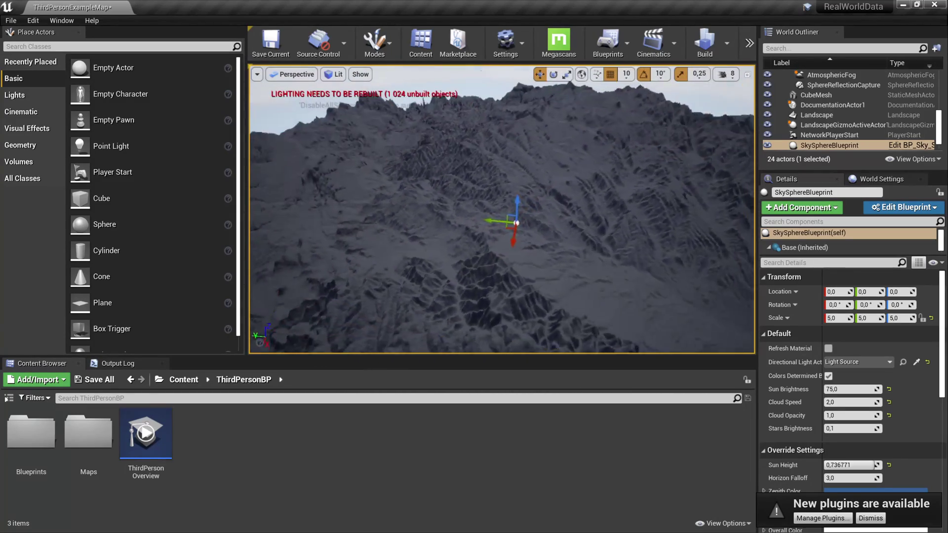
right_click_drag(501, 209, 624, 249)
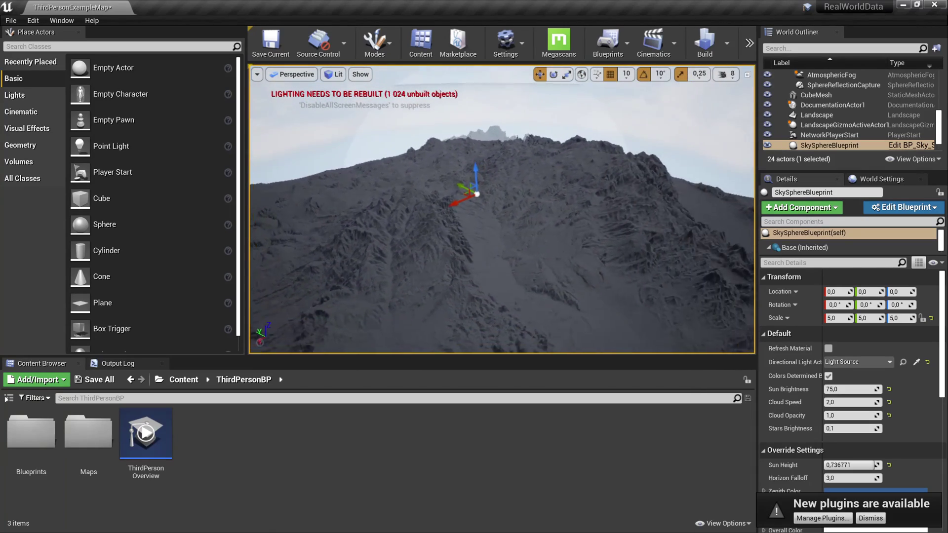
right_click_drag(501, 209, 536, 250)
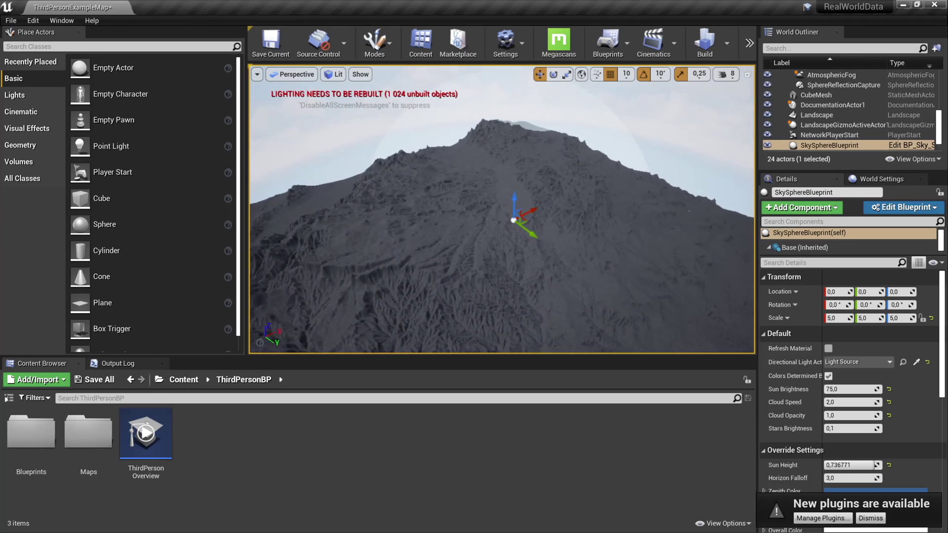
right_click_drag(502, 209, 582, 209)
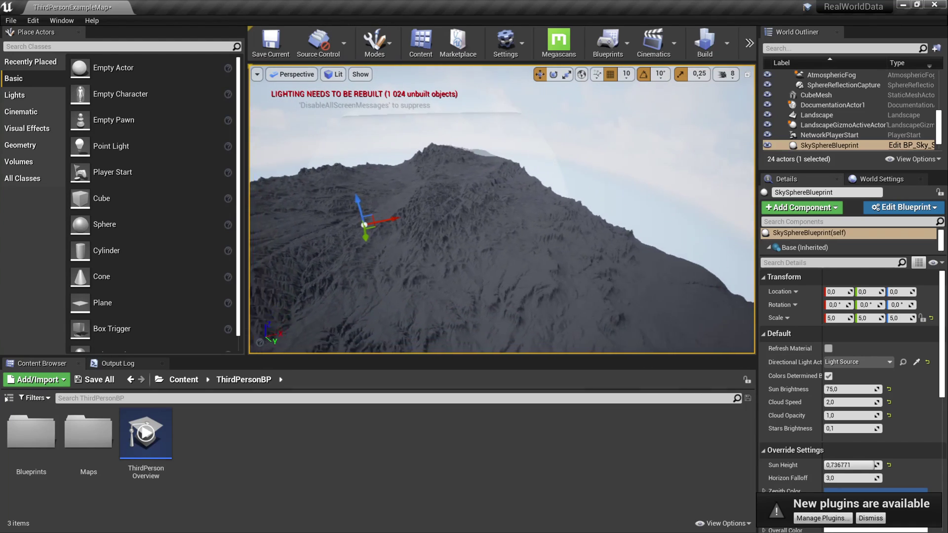
right_click_drag(501, 209, 341, 193)
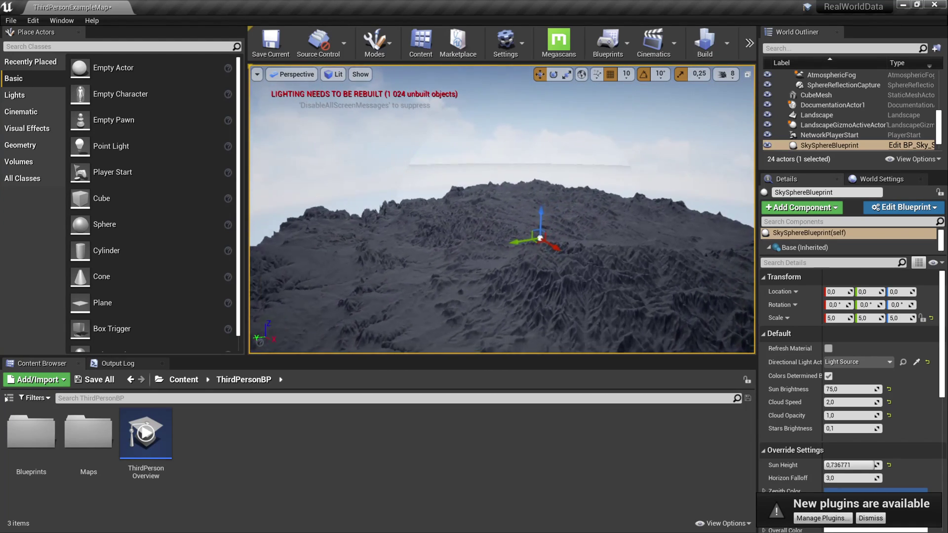
right_click_drag(517, 221, 672, 281)
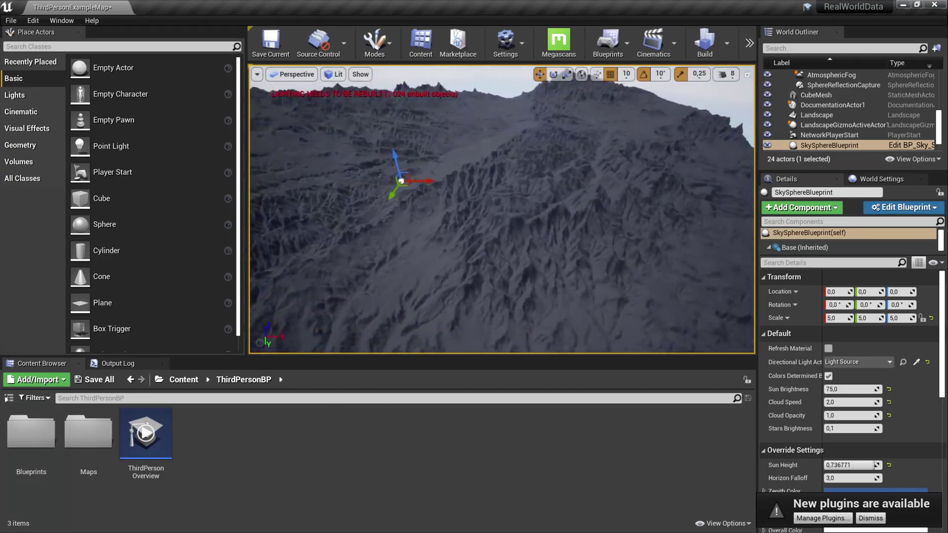